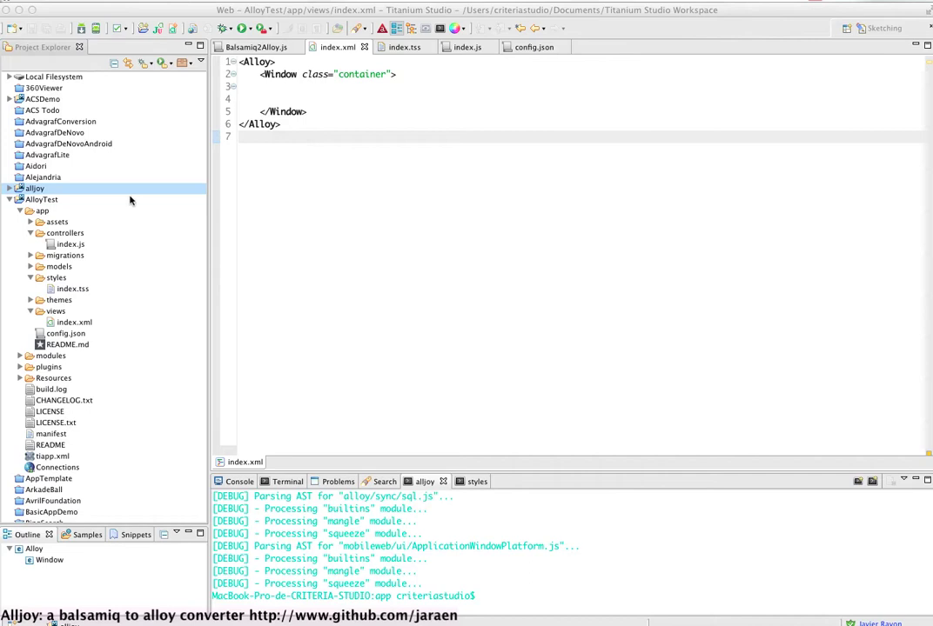
- Run 'alloy compile' in the alljoy terminal and launch AlloyTest's Mobile Web Preview in the browser
click(60, 191)
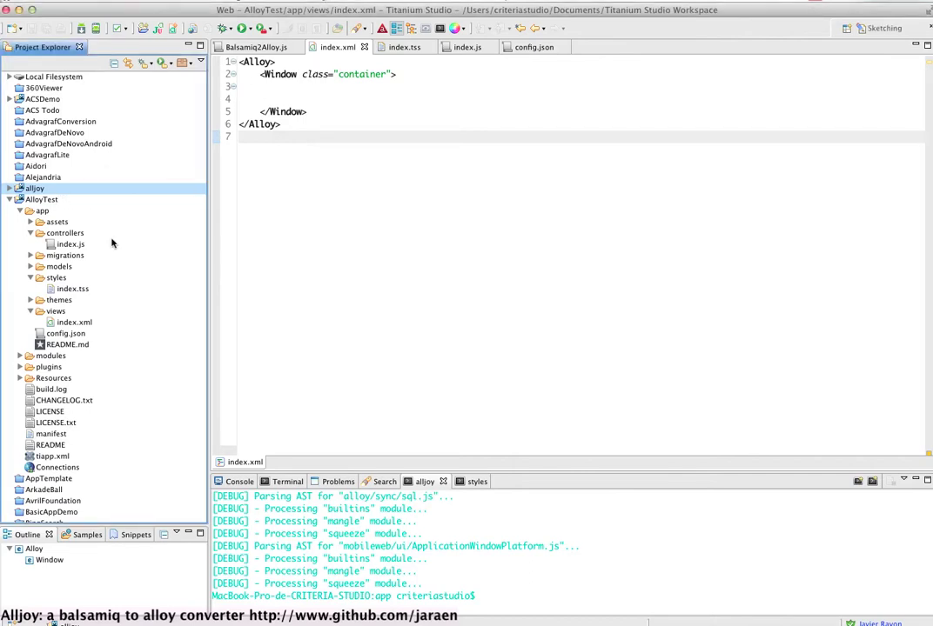
click(420, 484)
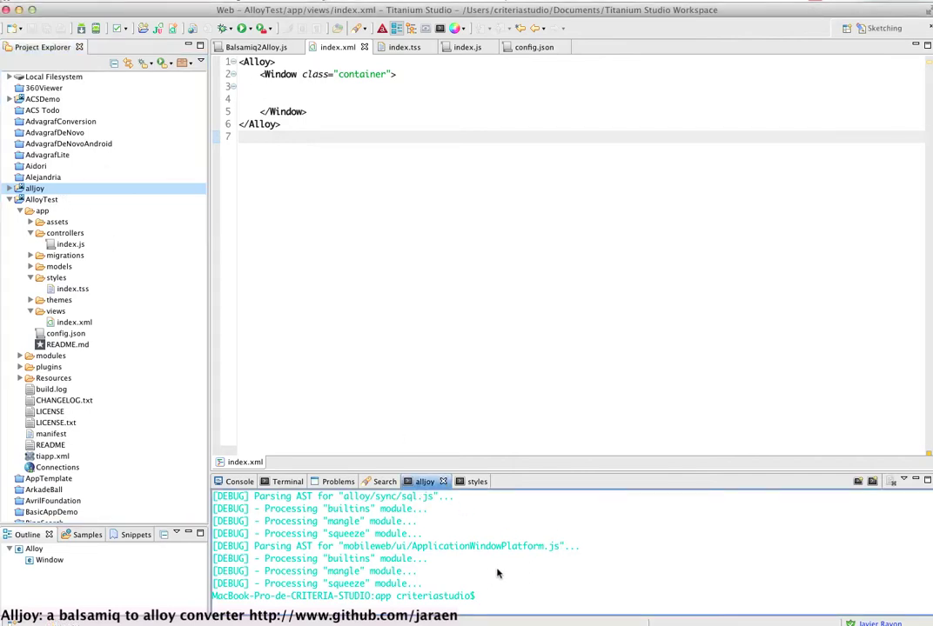
text(alloy compile)
key(Return)
click(165, 64)
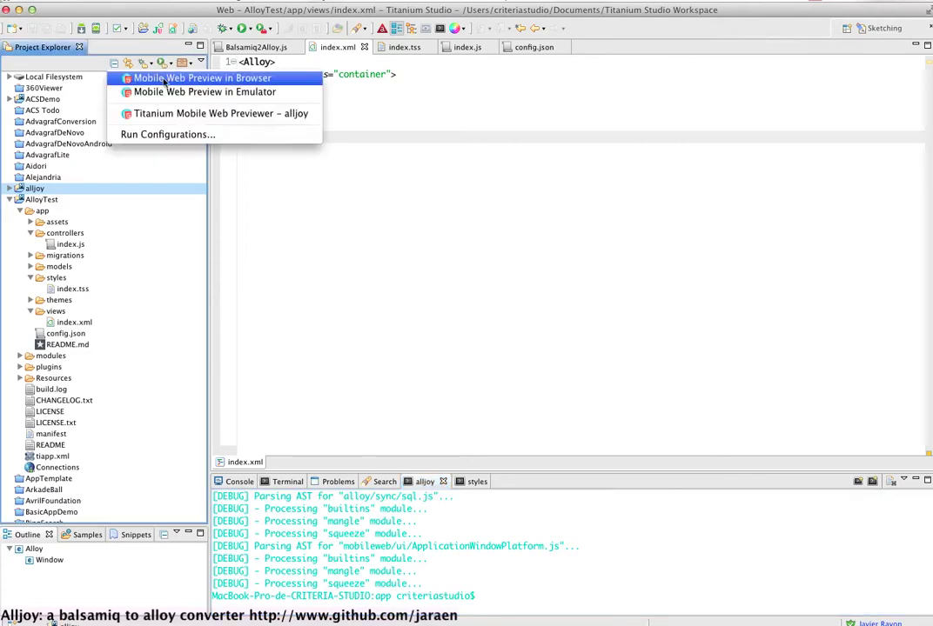
click(191, 78)
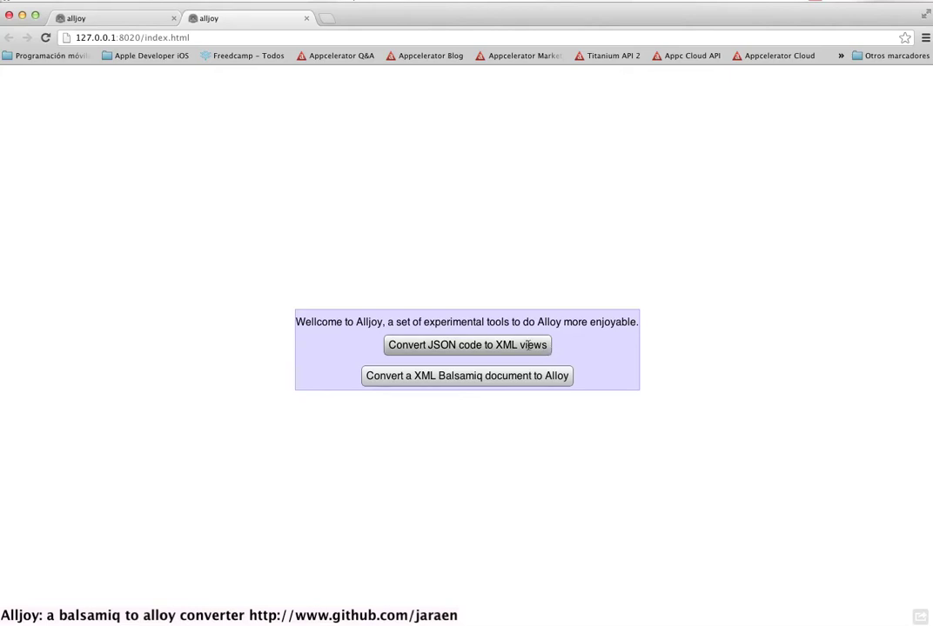
- Open Alljoy's Balsamiq-to-Alloy converter, focus its Balsamiq XML box, then go to Balsamiq's empty mockup
click(482, 376)
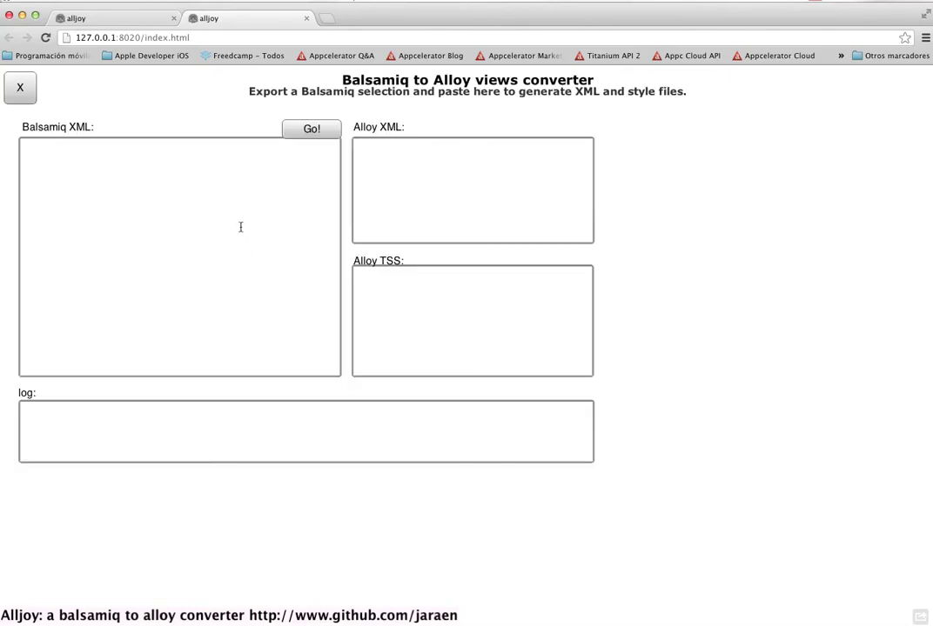
click(278, 190)
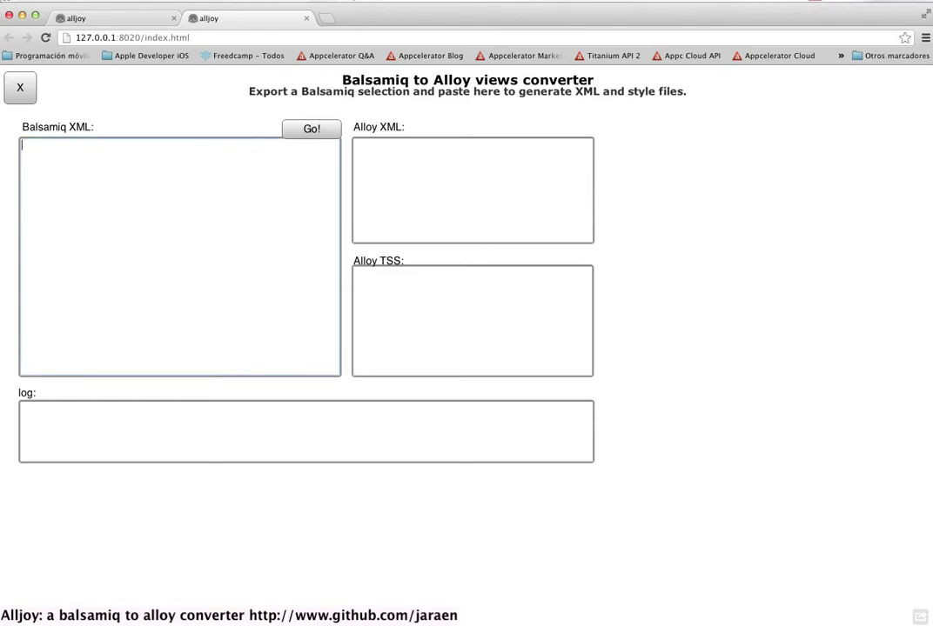
key(super+Tab)
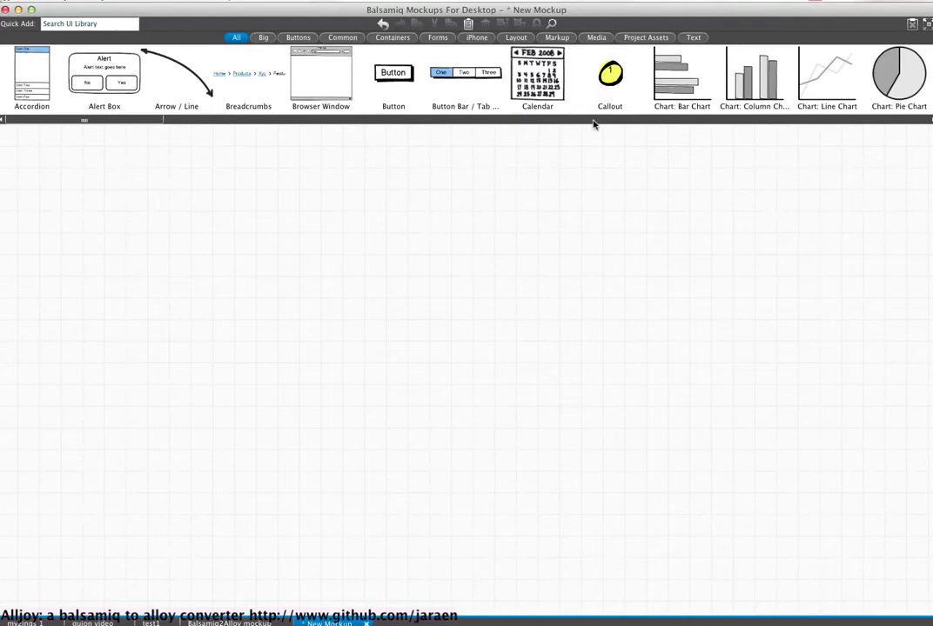
- Place a 'Button 1' button sized 92x41 on the canvas and duplicate it into a row
drag(393, 74, 11, 146)
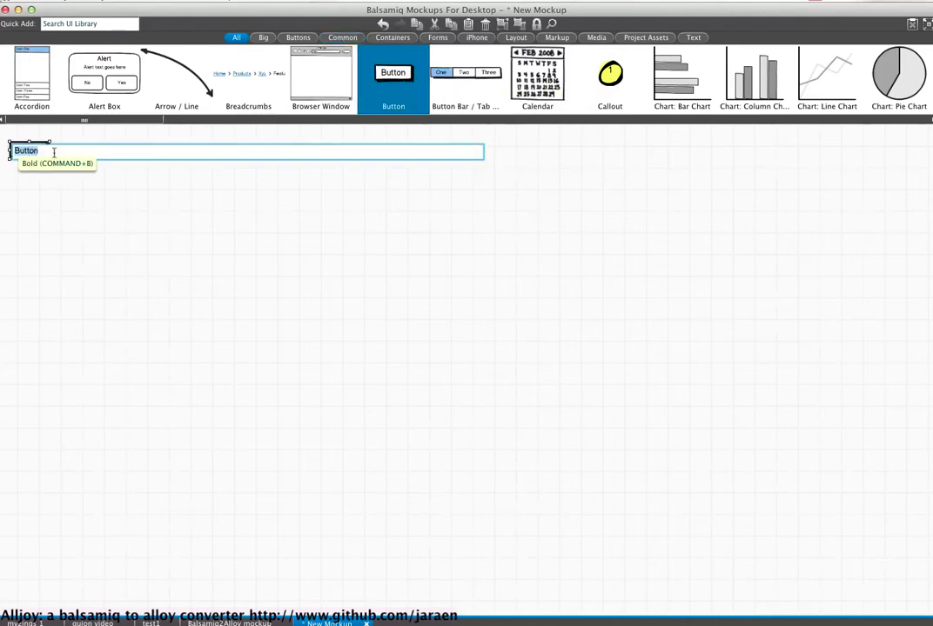
text(Button 1)
key(Return)
double_click(49, 150)
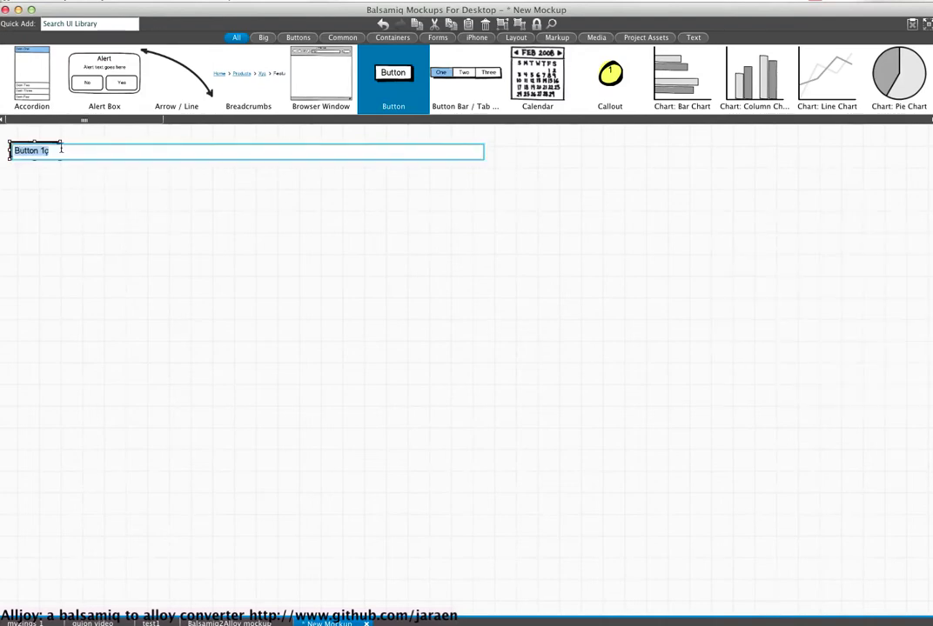
key(Return)
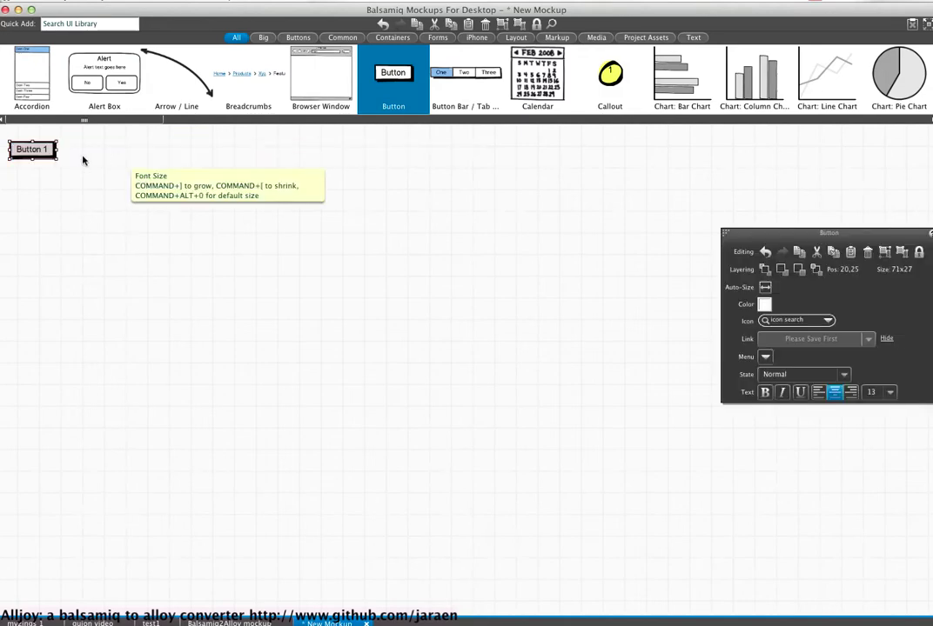
drag(60, 163, 375, 114)
key(ctrl+d)
key(ctrl+d)
- Add a horizontal slider, an ON/OFF switch and a 293x239 street map below the buttons
scroll(165, 123, right, 3)
drag(681, 73, 206, 190)
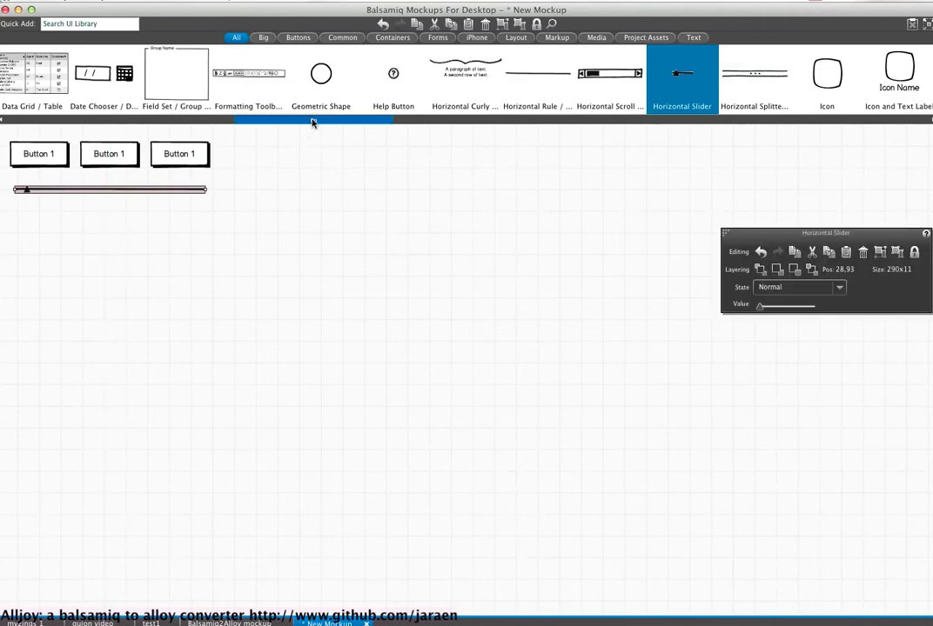
drag(312, 121, 582, 119)
drag(393, 77, 84, 209)
drag(539, 120, 656, 119)
drag(534, 78, 13, 247)
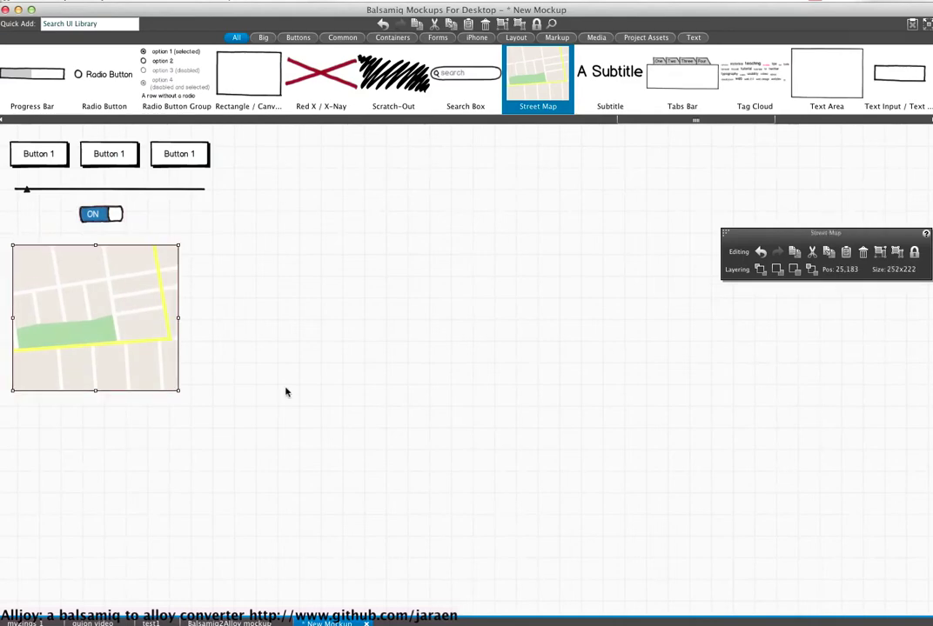
drag(177, 390, 205, 401)
- Nudge all controls up-left together and export the mockup XML to the clipboard
drag(258, 458, 3, 132)
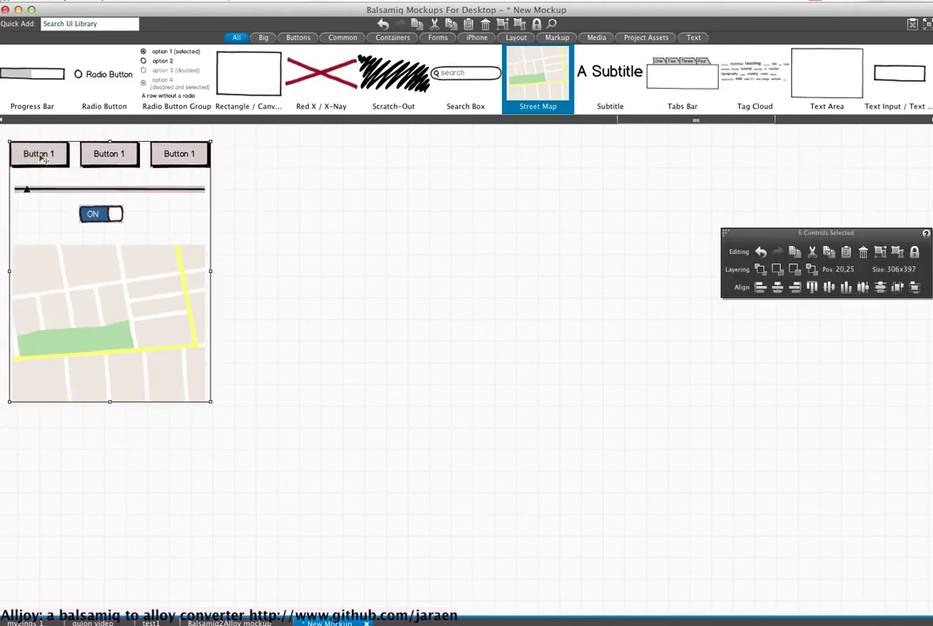
drag(44, 159, 38, 153)
click(270, 223)
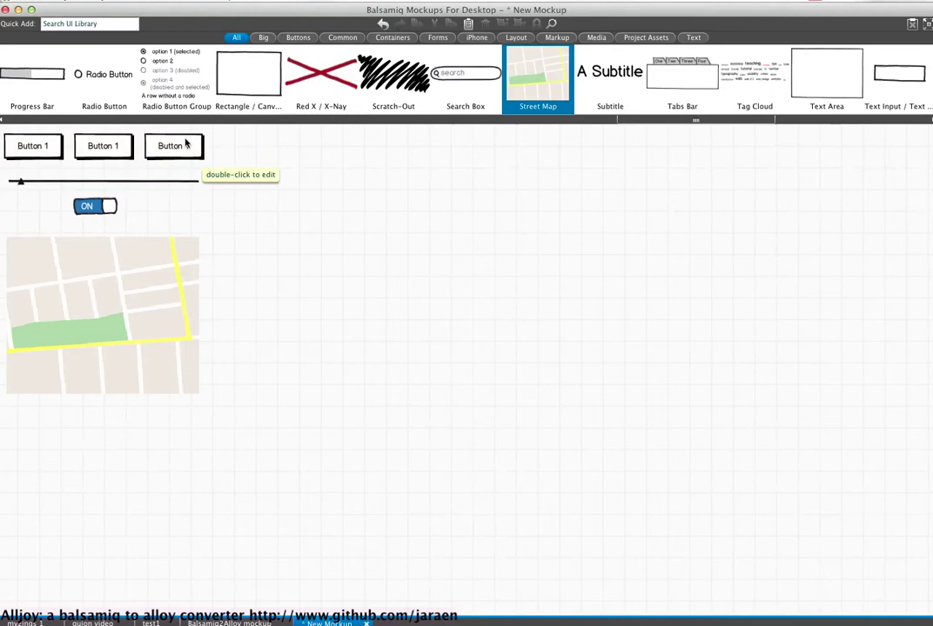
click(131, 3)
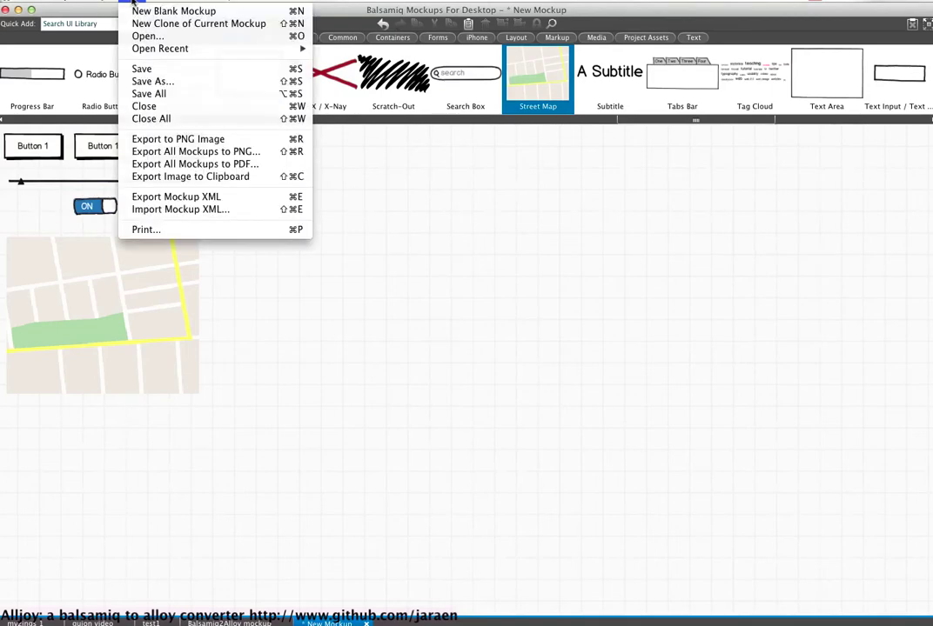
click(226, 199)
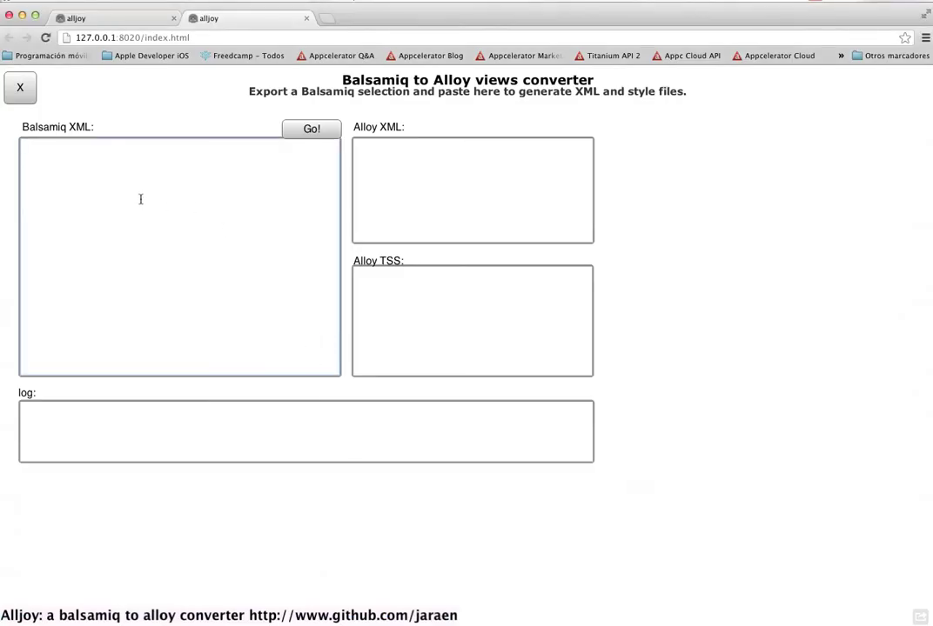
- Paste the mockup XML into Alljoy, generate Alloy XML and TSS, and inspect the generated output
key(super+v)
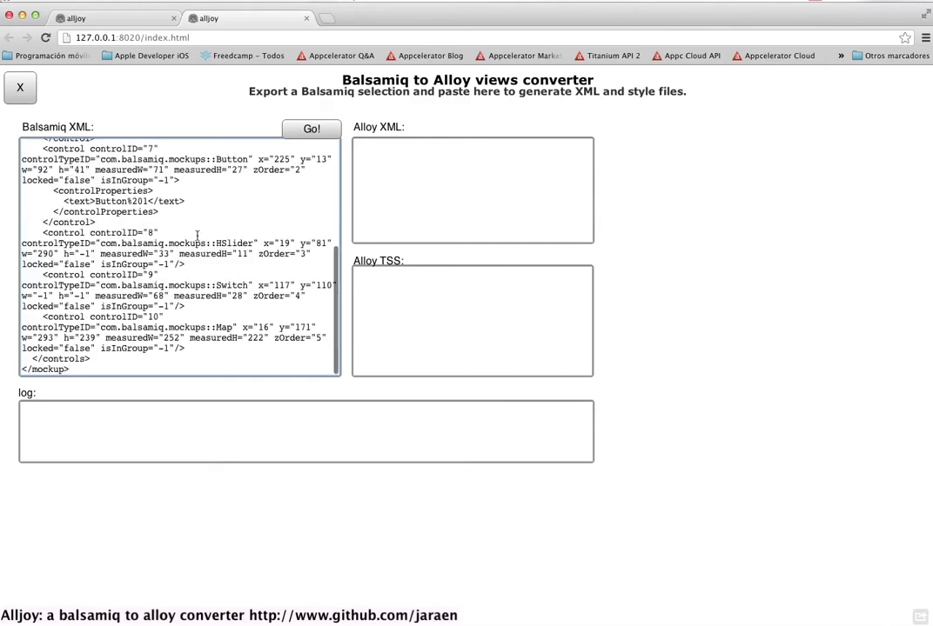
click(313, 129)
click(420, 156)
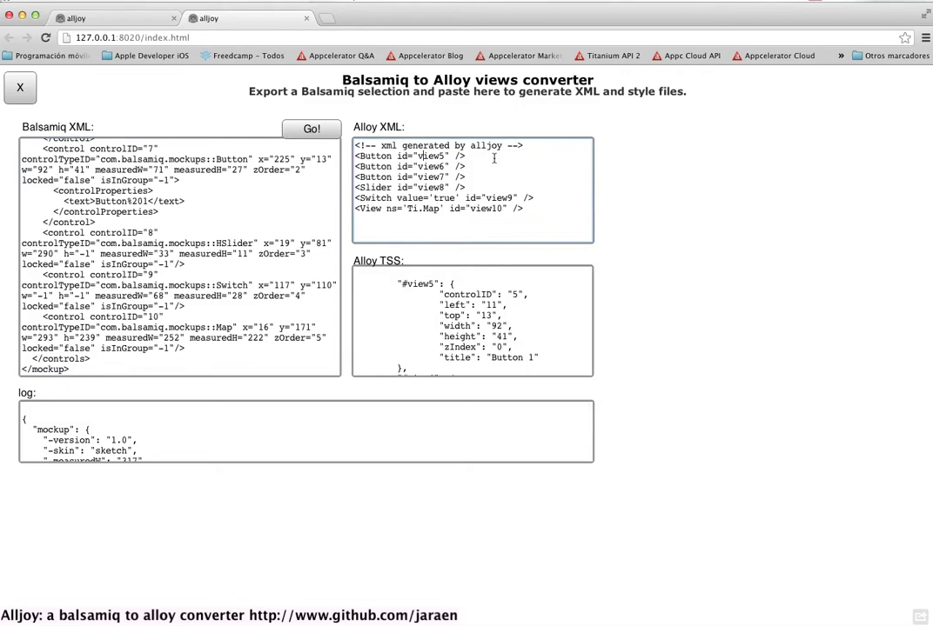
drag(550, 209, 348, 154)
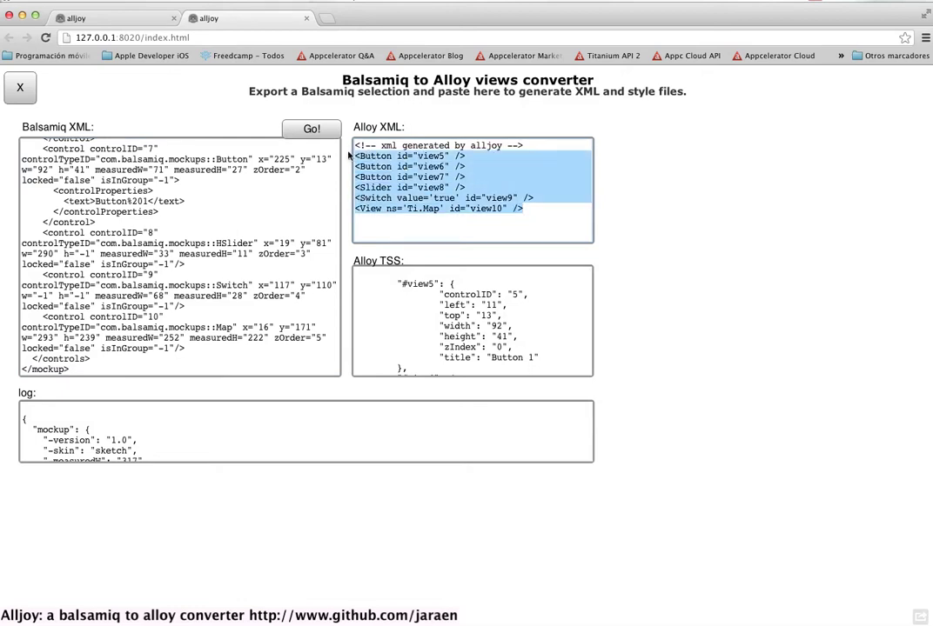
click(451, 167)
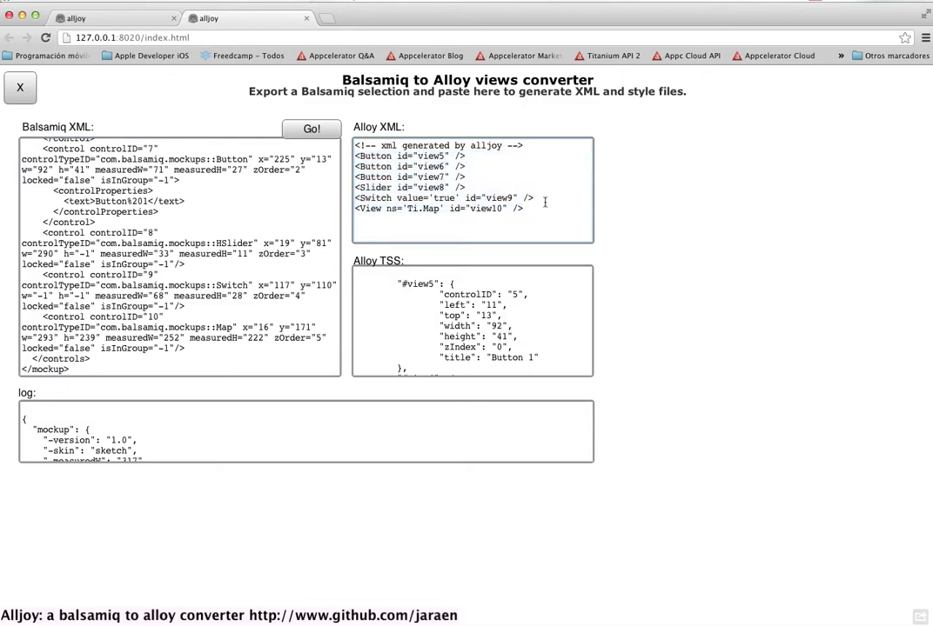
drag(524, 208, 357, 148)
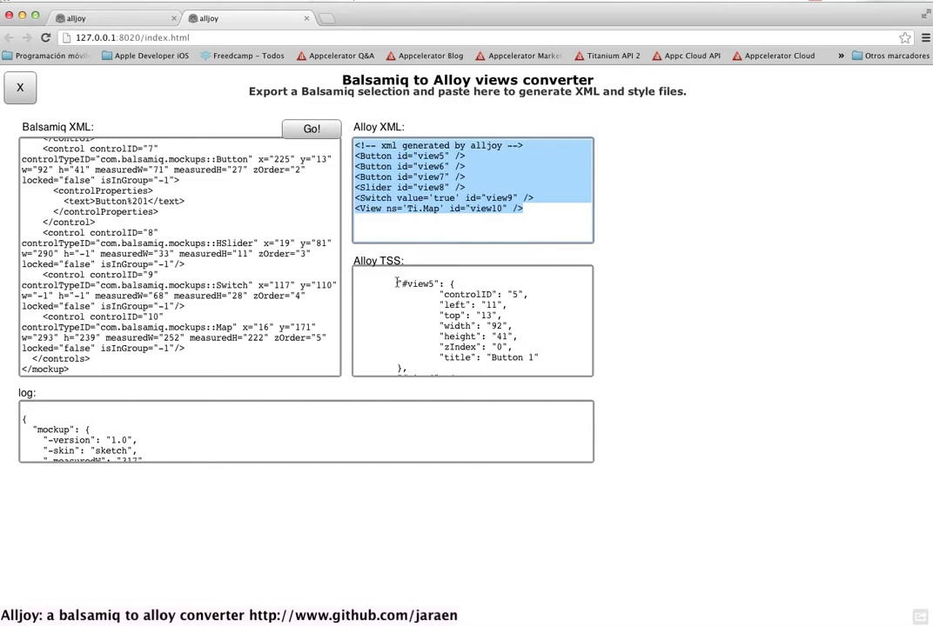
drag(396, 283, 431, 204)
click(503, 332)
click(439, 159)
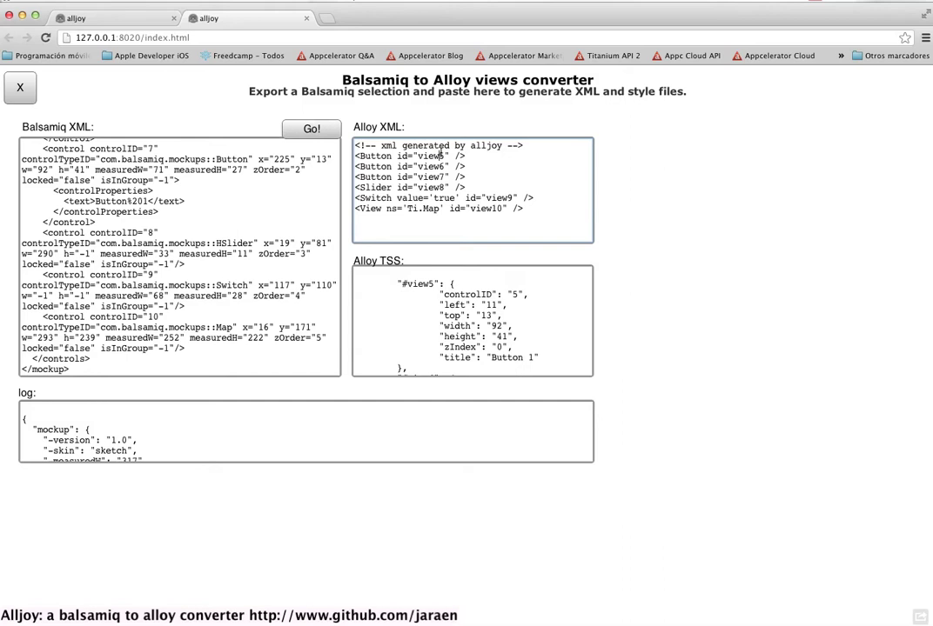
drag(419, 156, 438, 156)
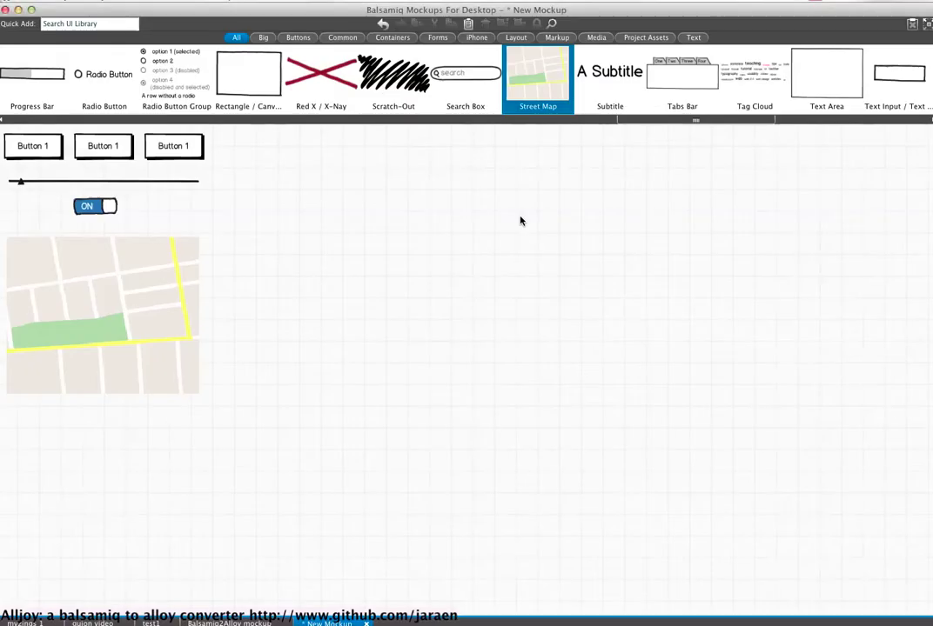
- Set the first button's custom control ID to btn1
key(super+Tab)
click(32, 146)
right_click(59, 144)
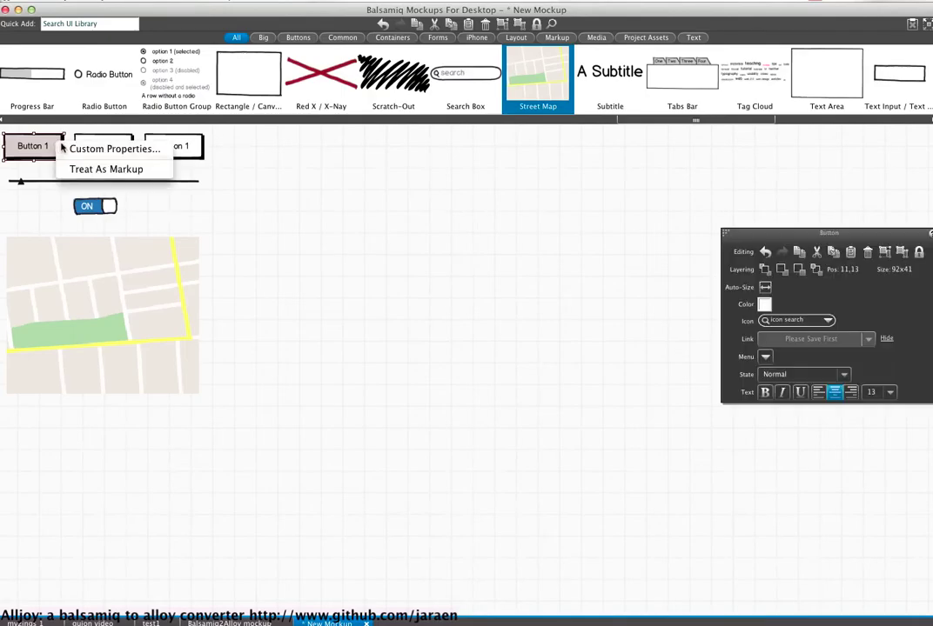
click(74, 148)
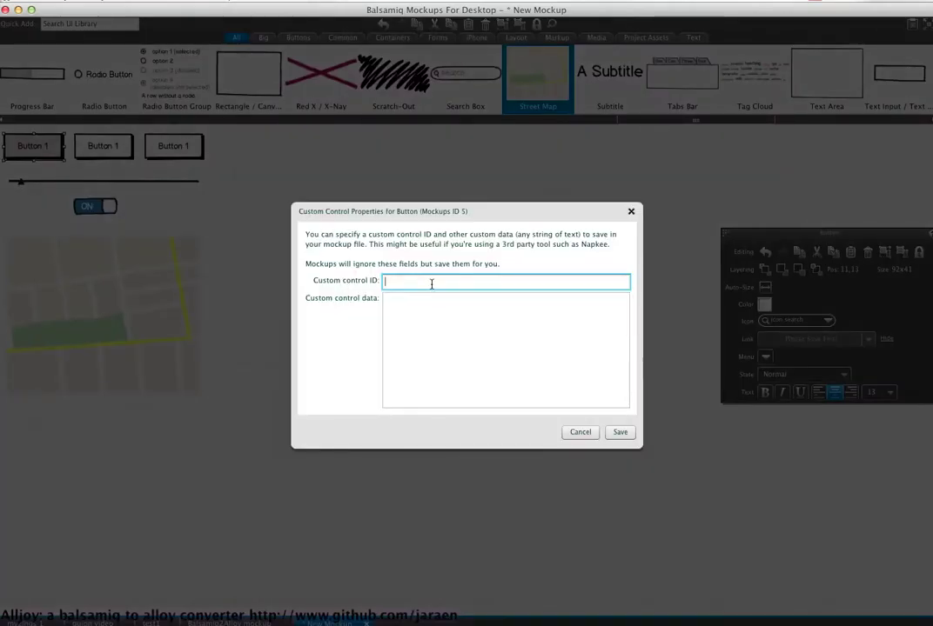
text(btn1)
click(619, 432)
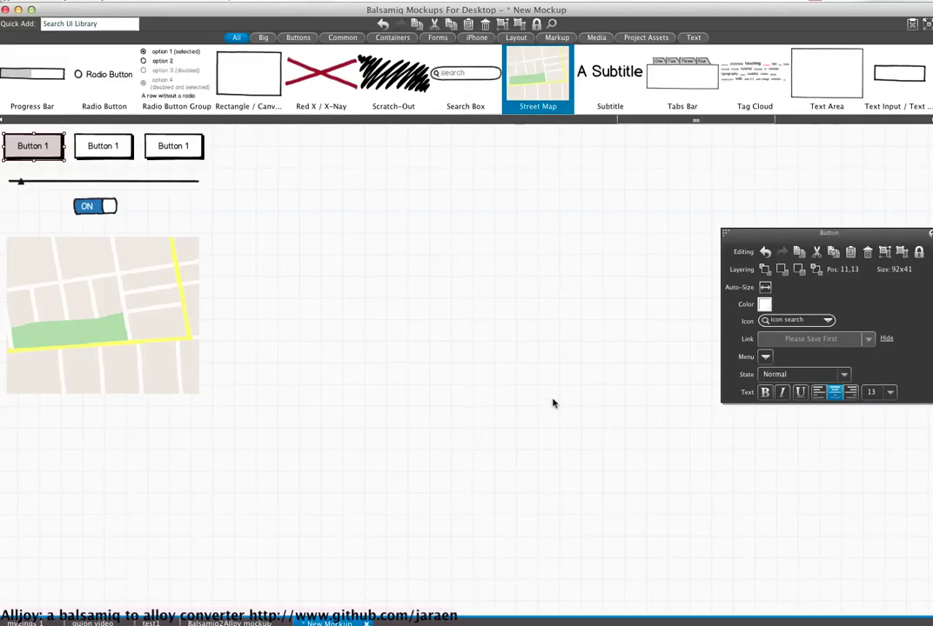
- Give the second button the custom ID btn2 and start on the third button's custom properties
right_click(75, 153)
click(95, 158)
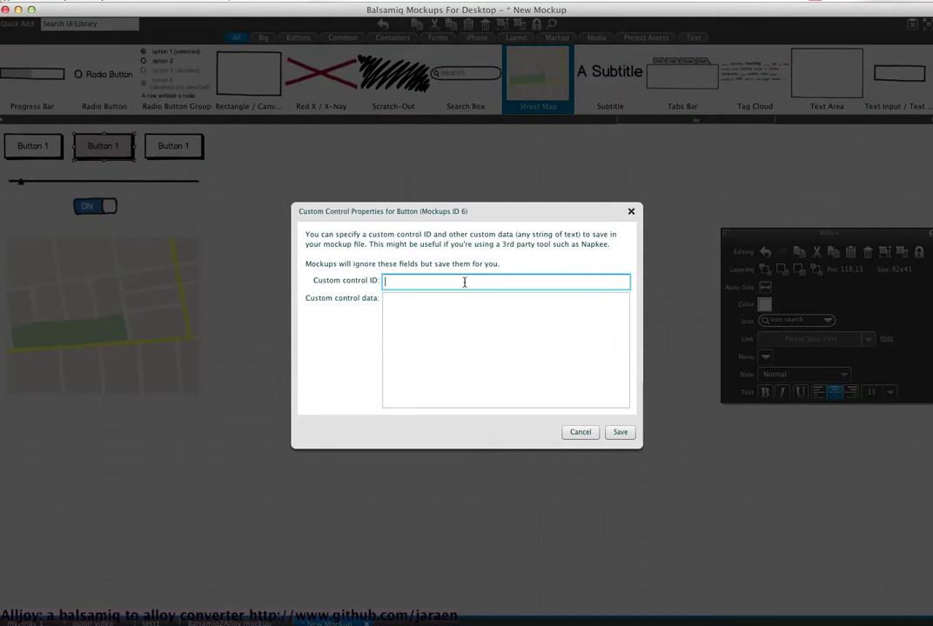
text(btn2)
key(Tab)
click(620, 432)
click(174, 146)
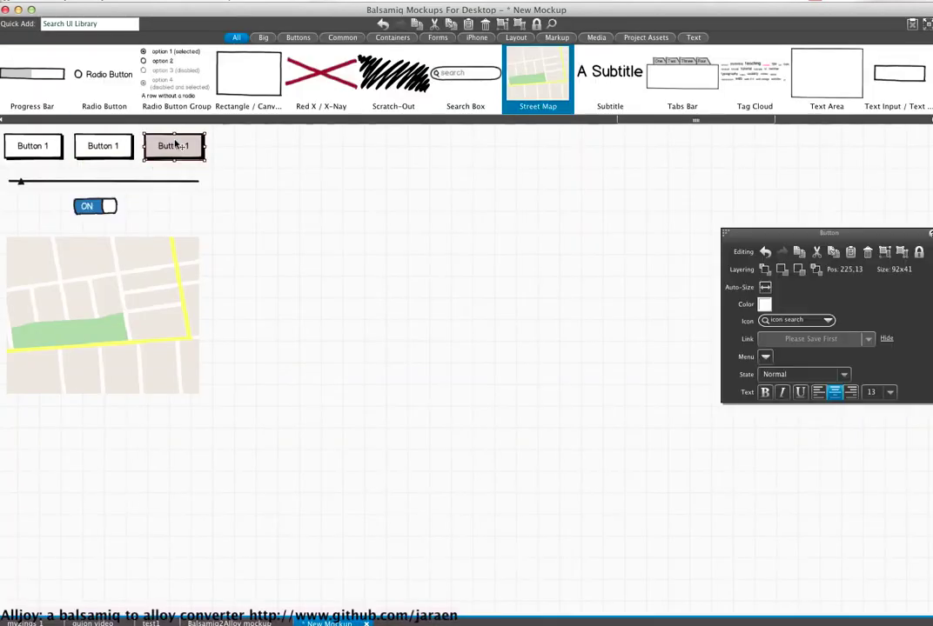
right_click(175, 146)
click(213, 146)
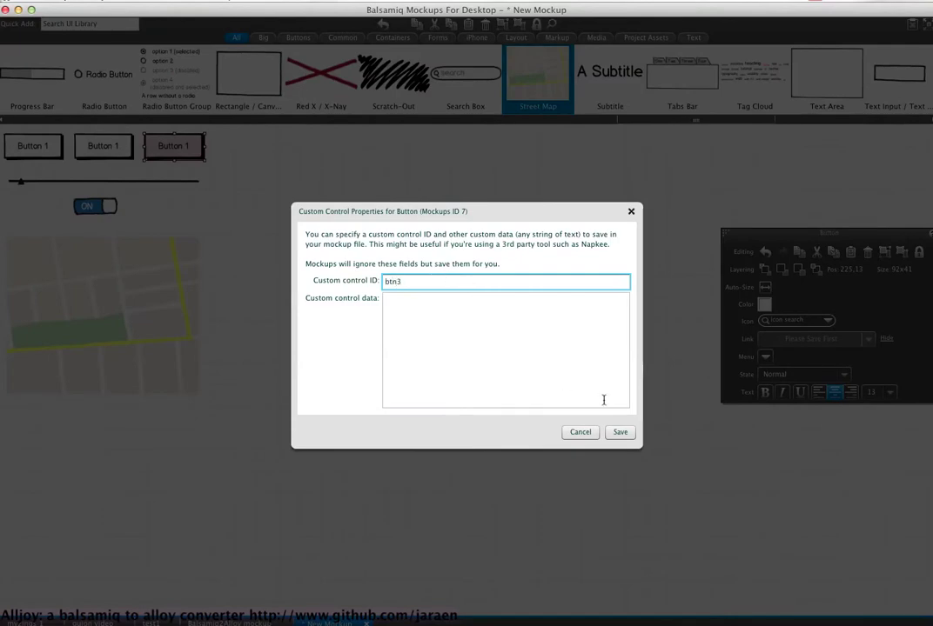
- Save btn3 for the third button, then give the slider and ON/OFF switch IDs slider and mapSwitch
click(620, 433)
right_click(131, 181)
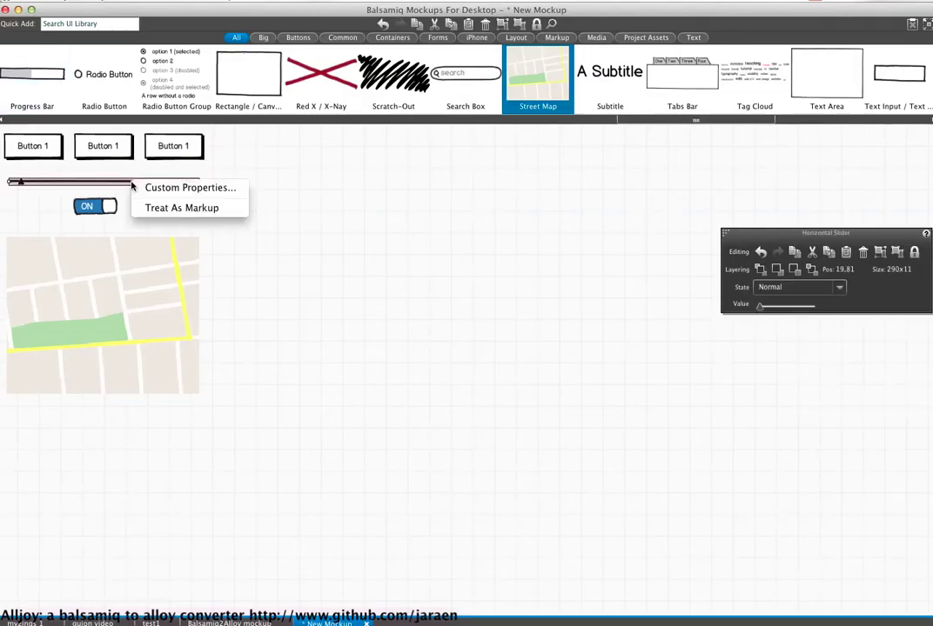
click(187, 187)
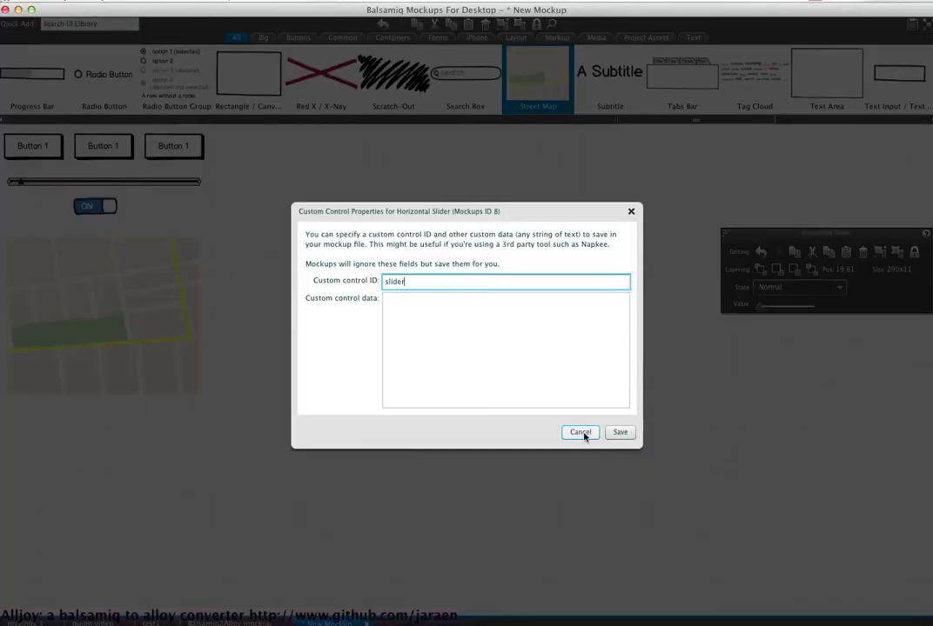
click(620, 432)
right_click(81, 205)
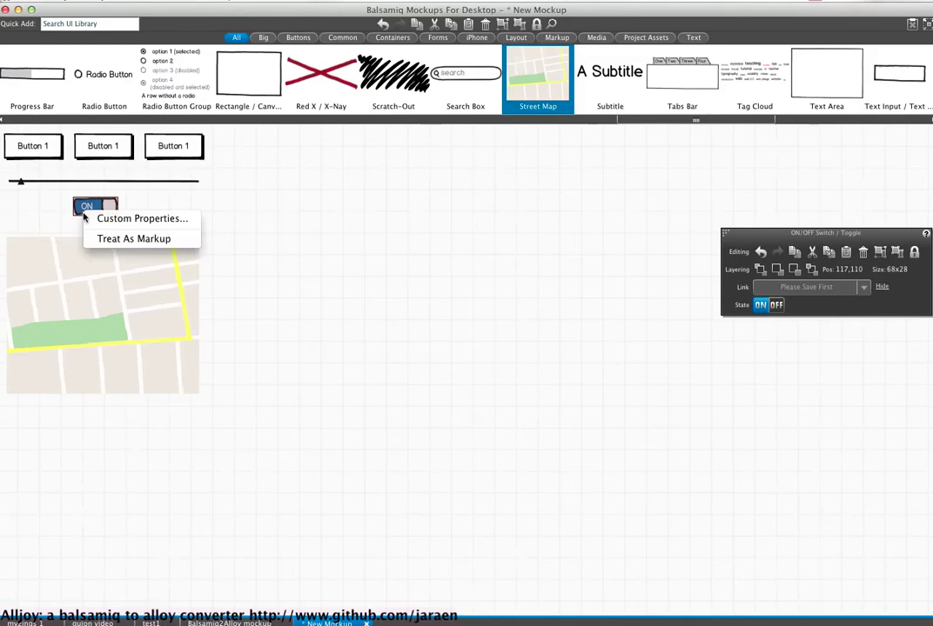
click(417, 277)
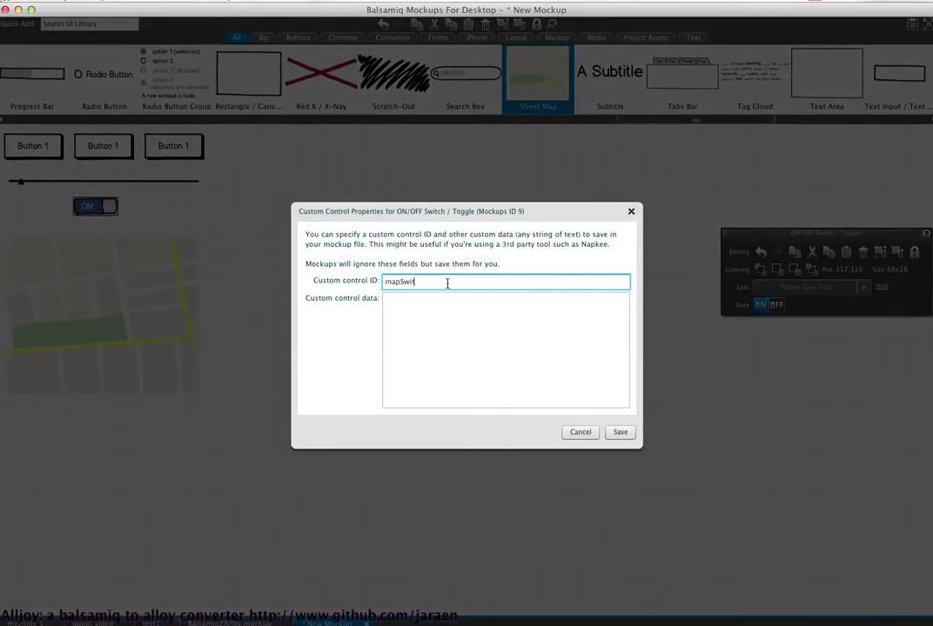
click(620, 432)
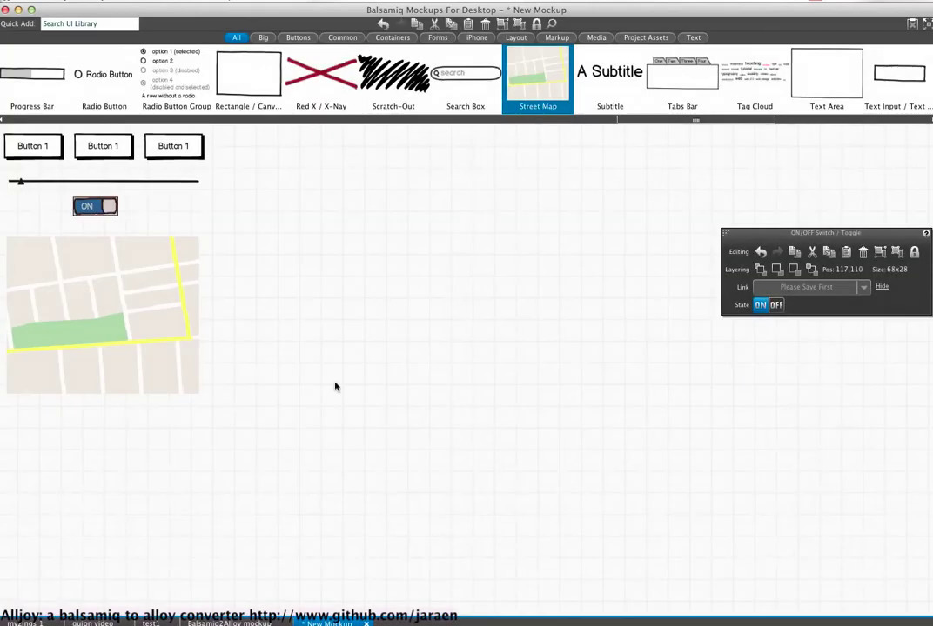
- Set the street map's custom ID to mapView and copy the whole mockup as XML
right_click(145, 319)
click(160, 323)
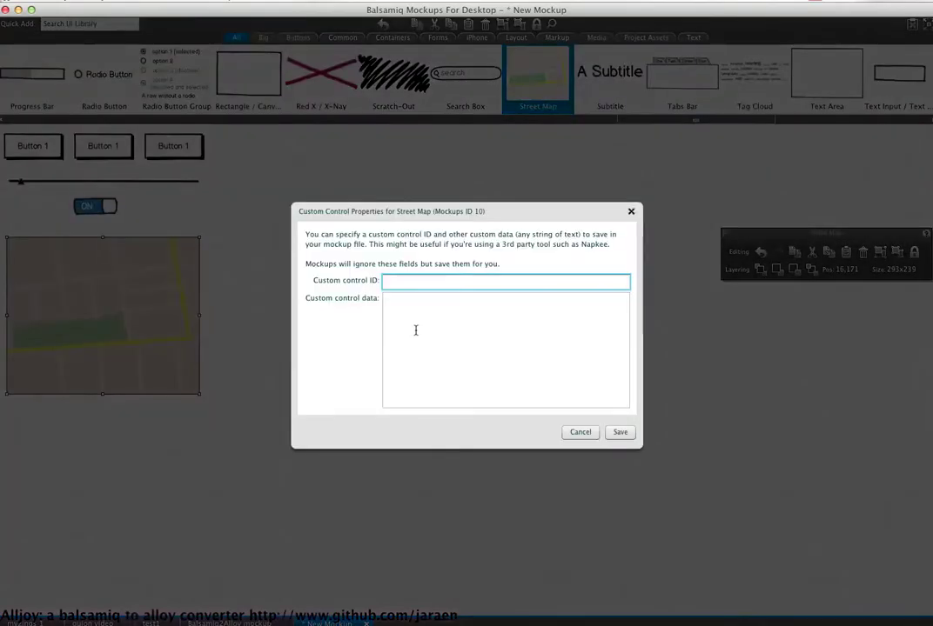
text(mapView)
click(619, 432)
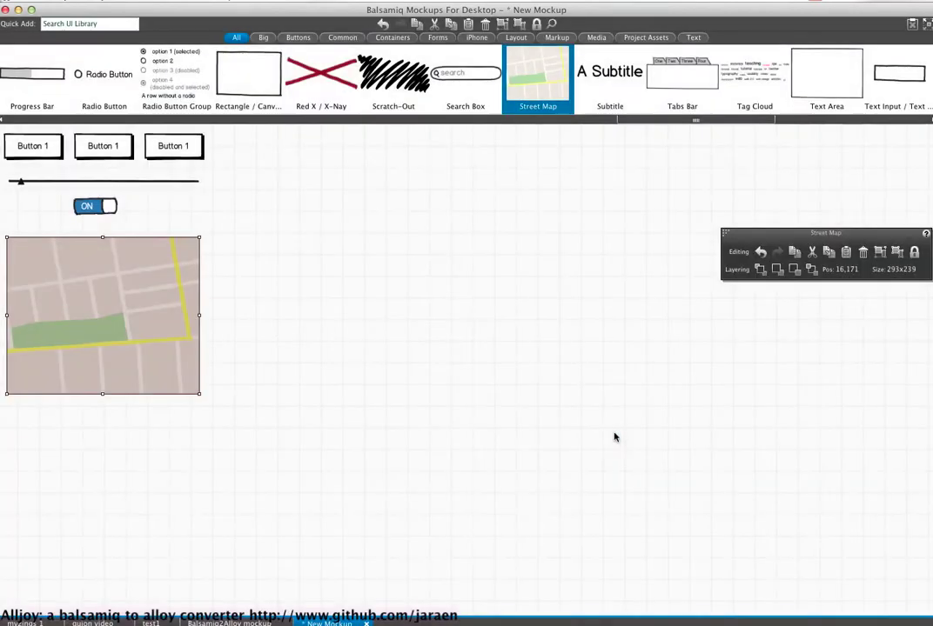
click(242, 420)
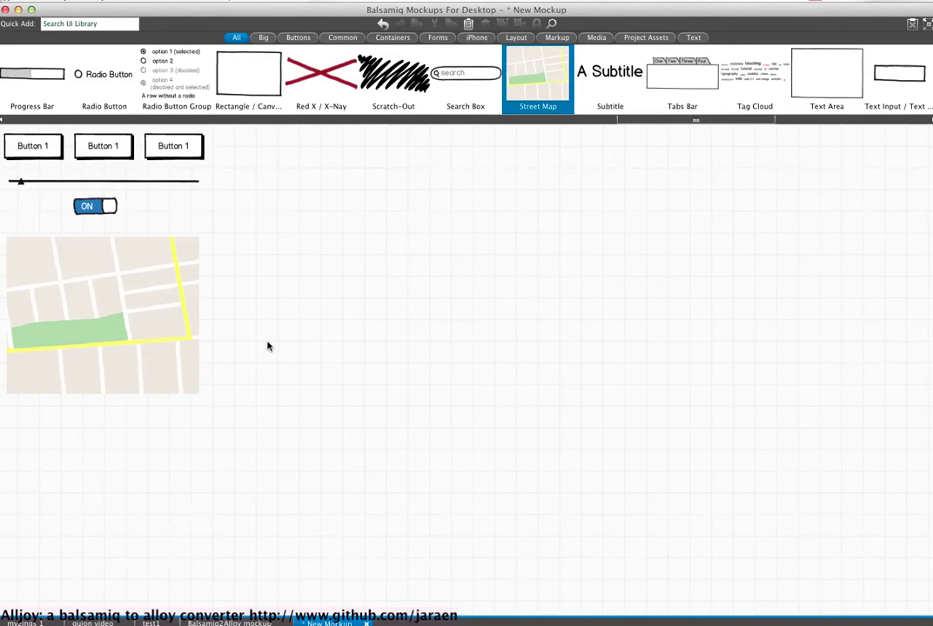
key(super+shift+c)
- Replace the old Balsamiq XML with the new copy, regenerate, and copy the resulting Alloy XML
key(super+Tab)
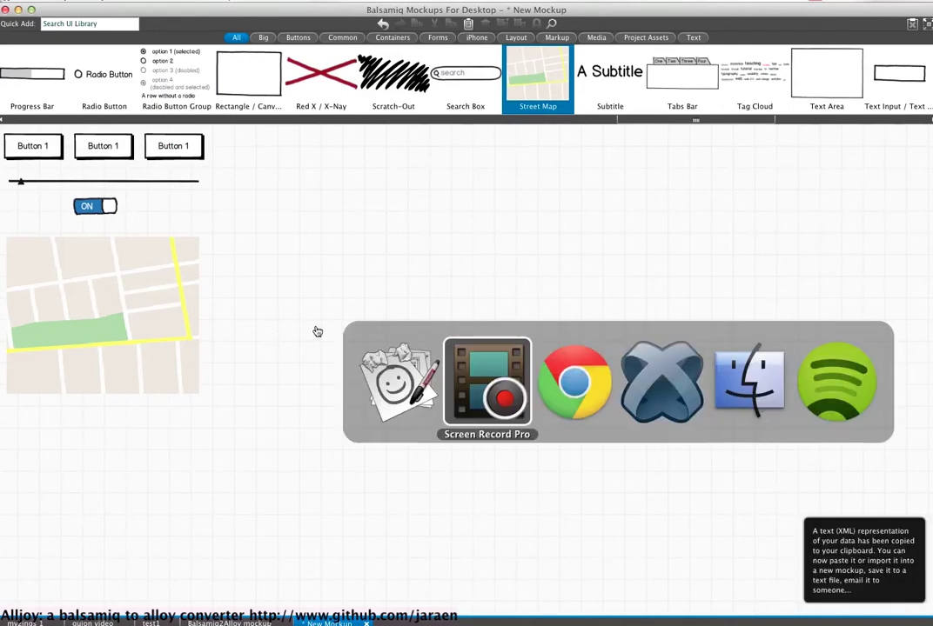
key(super+Tab)
key(super+a)
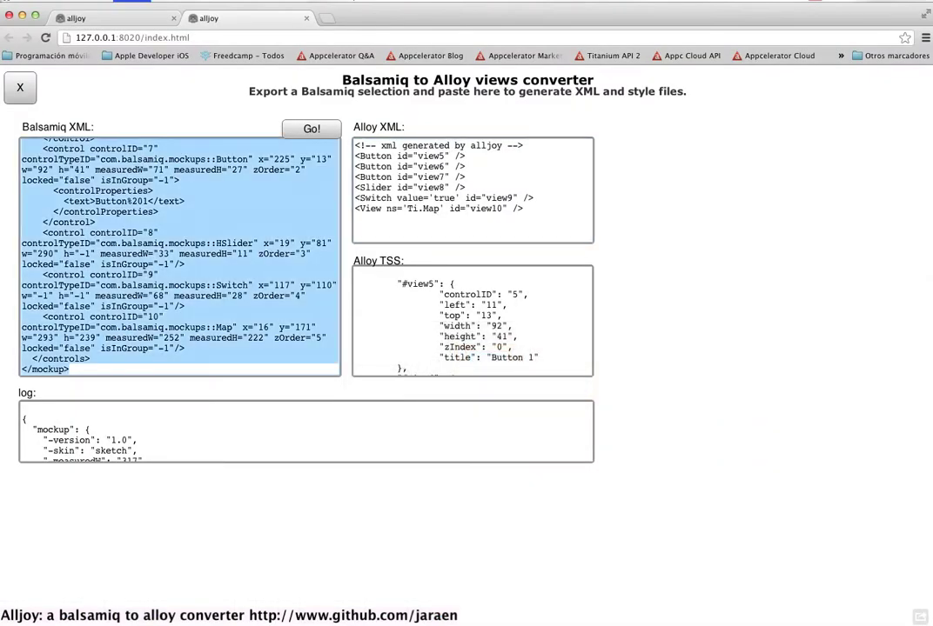
key(BackSpace)
key(super+v)
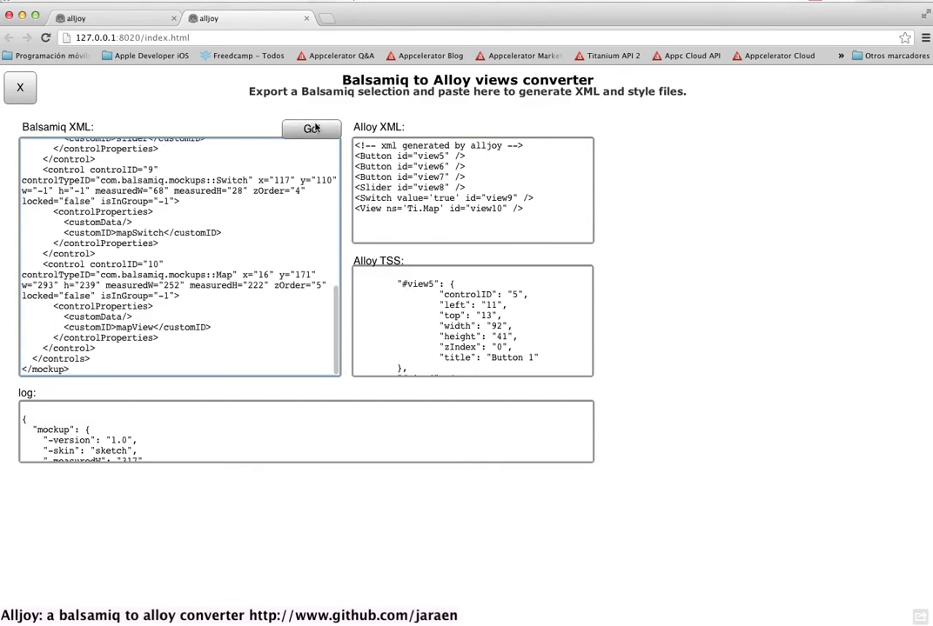
click(311, 128)
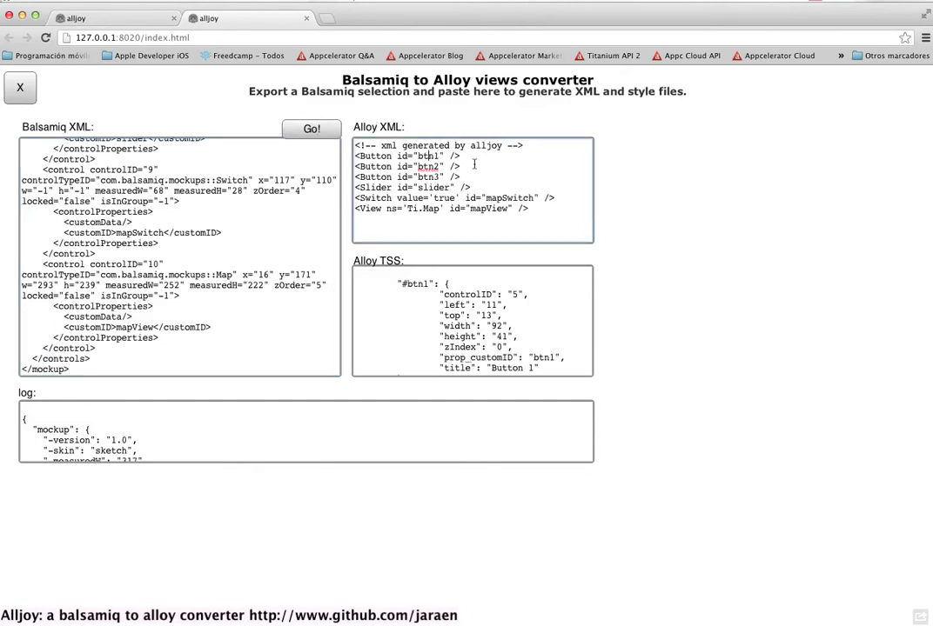
drag(554, 217, 357, 157)
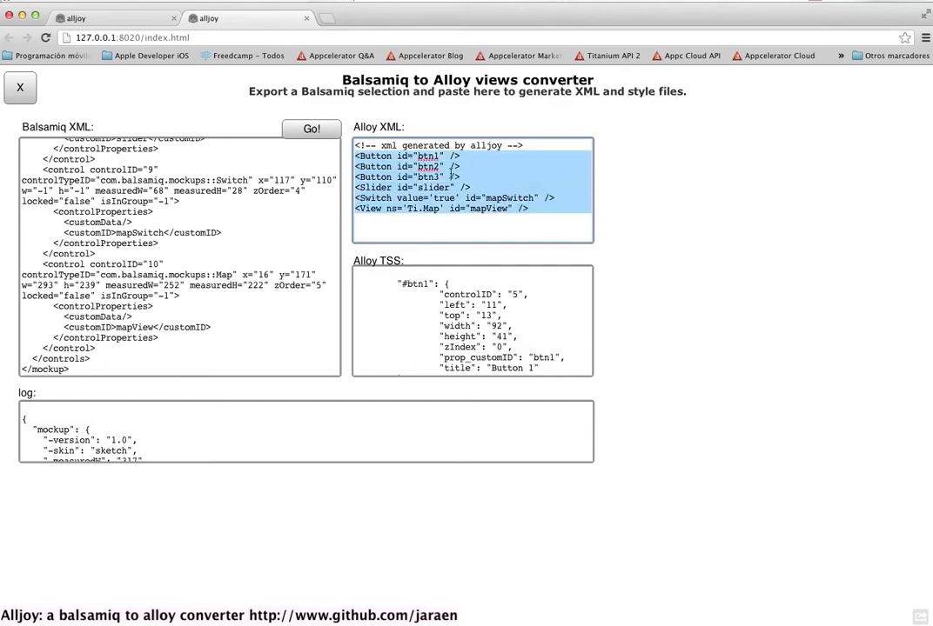
click(452, 177)
key(ctrl+a)
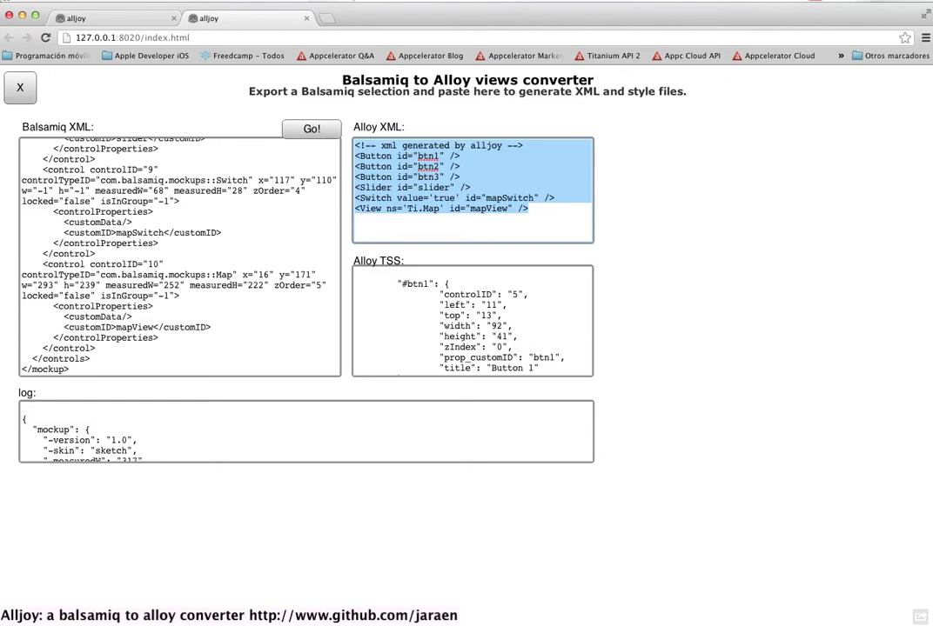
key(super+Tab)
- Open AlloyTest's app/views/index.xml in Titanium Studio
key(Return)
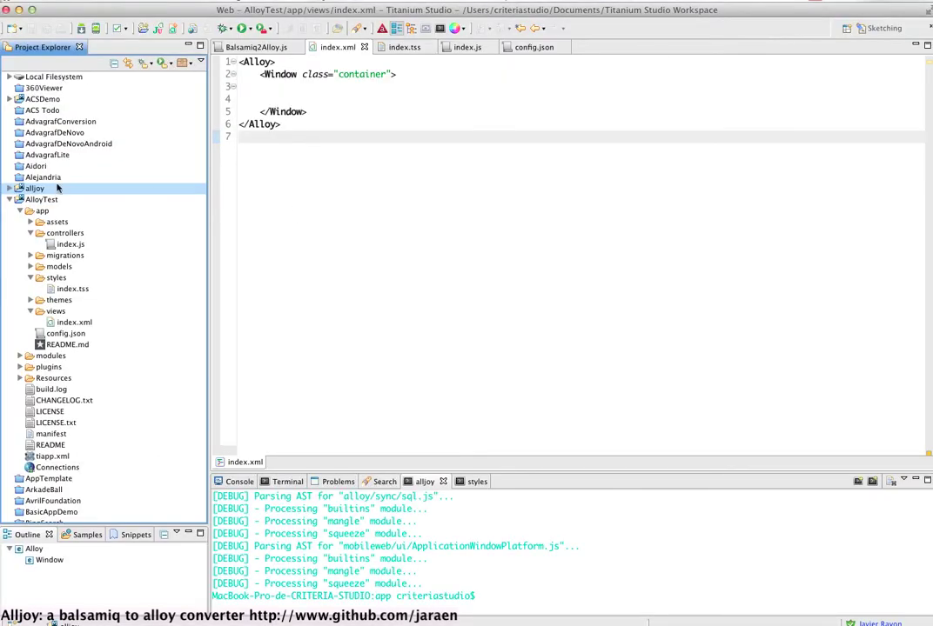
click(87, 201)
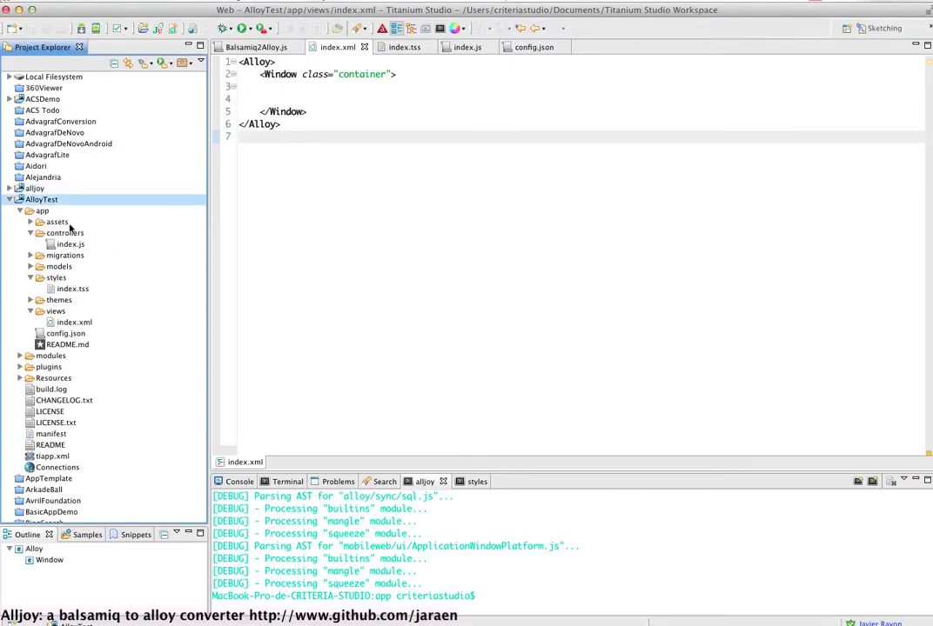
double_click(83, 322)
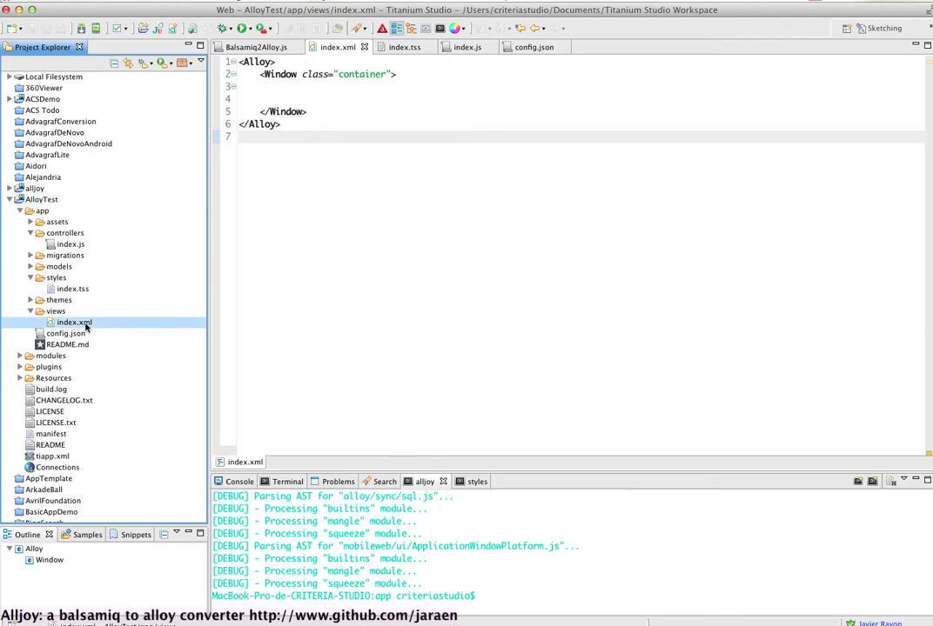
- Paste the generated Alloy XML at line 3 inside Window, indent it, and save index.xml
click(318, 87)
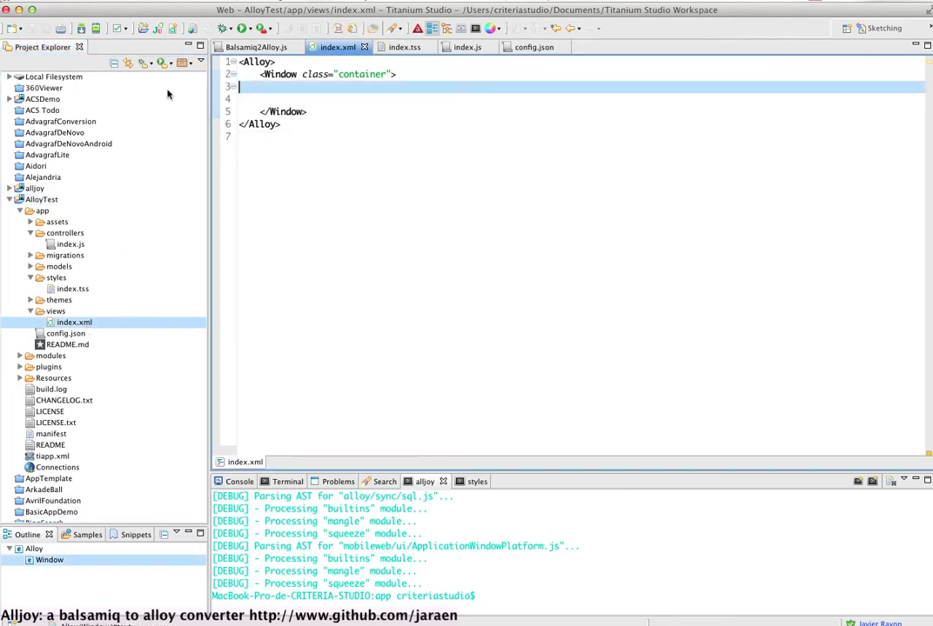
key(super+v)
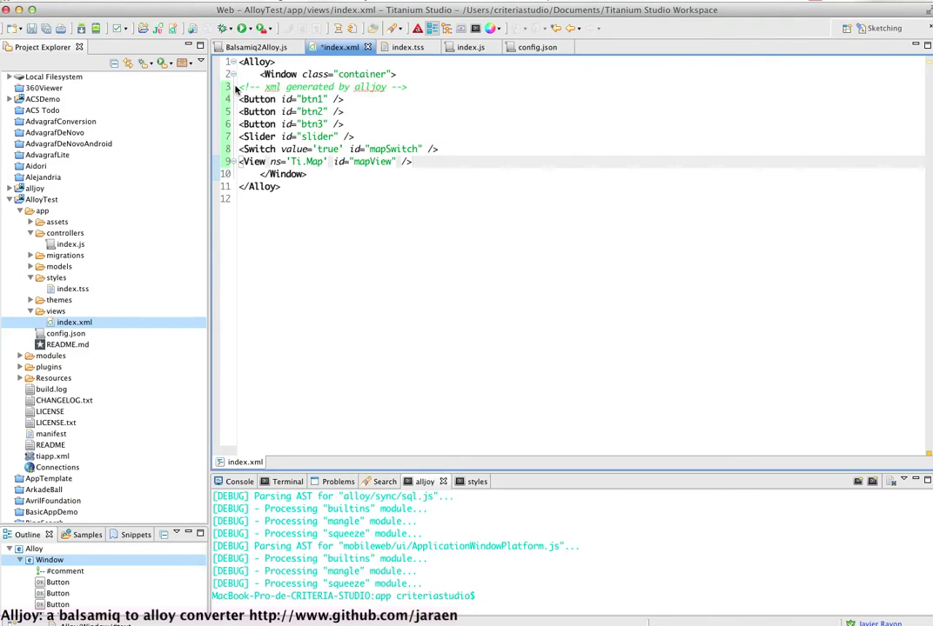
drag(235, 90, 413, 162)
key(Tab)
key(Tab)
click(370, 99)
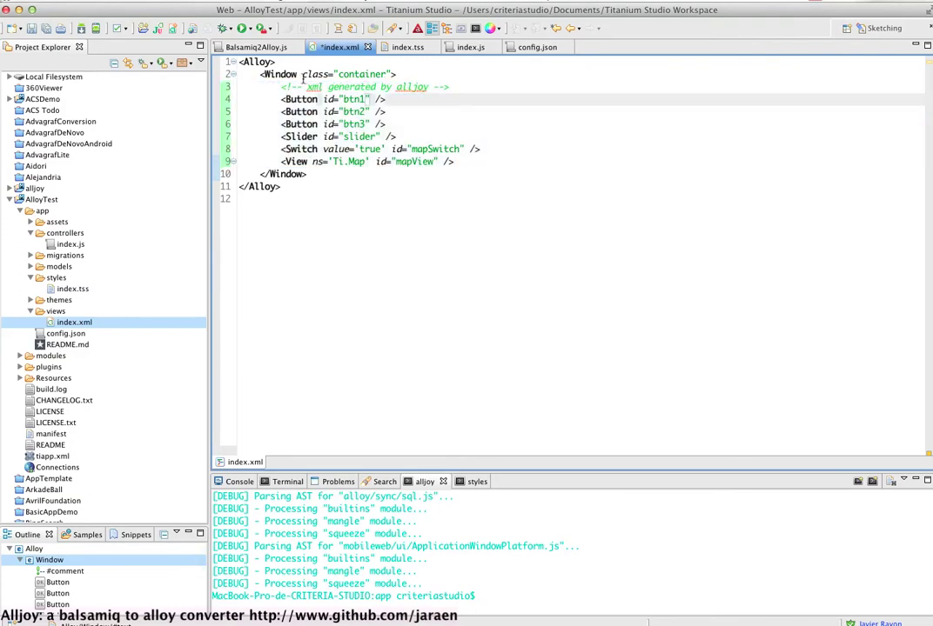
click(387, 74)
key(super+s)
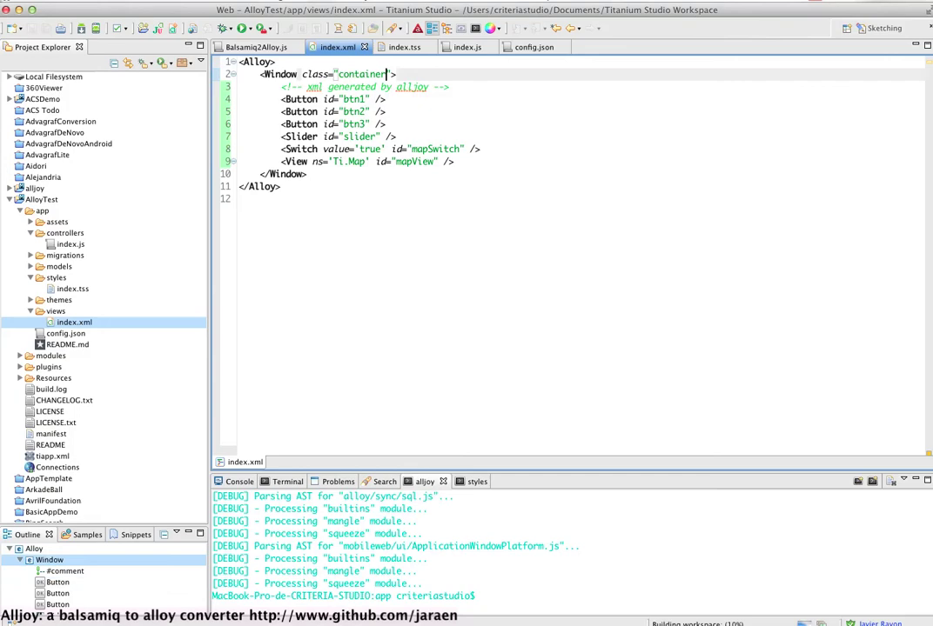
- Copy Alljoy's generated TSS styles into index.tss and save the file
click(404, 47)
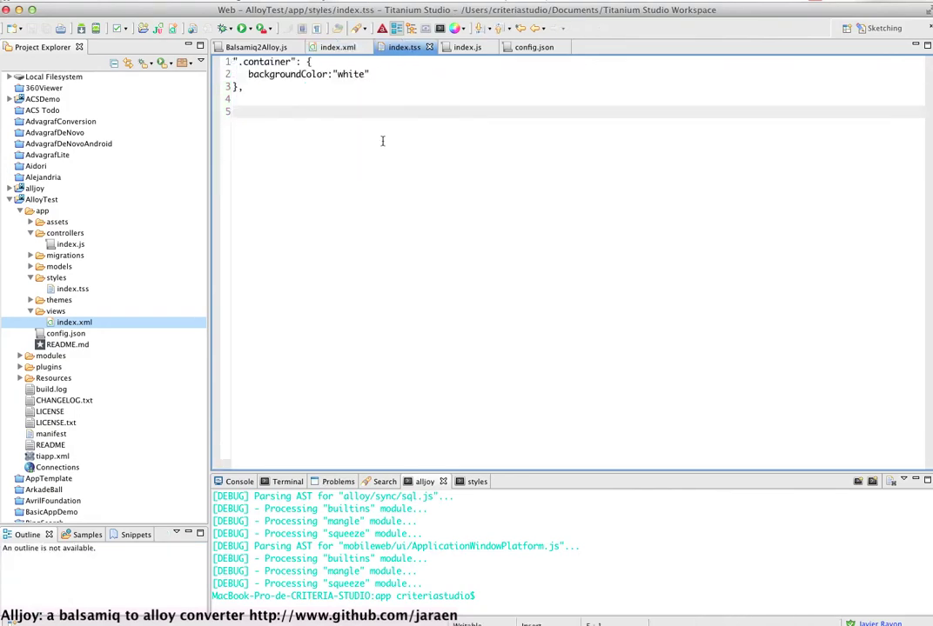
key(super+Tab)
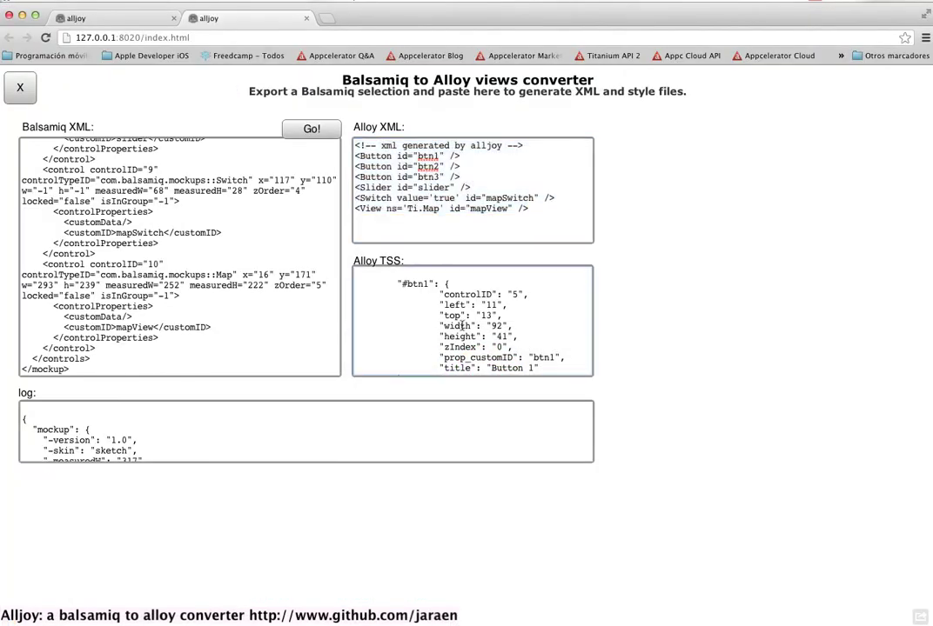
click(461, 325)
key(super+a)
key(super+c)
key(super+Tab)
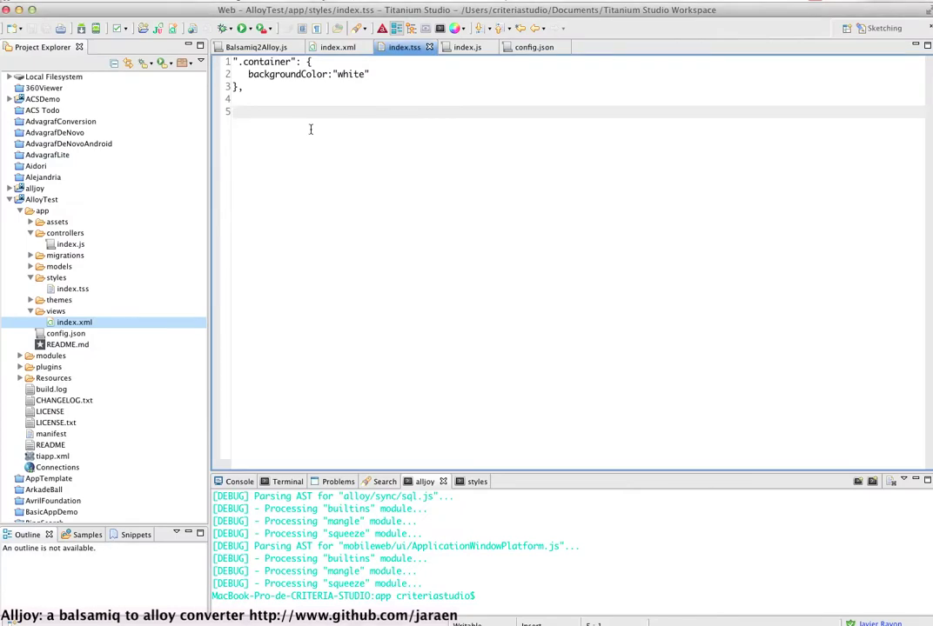
key(super+v)
key(super+s)
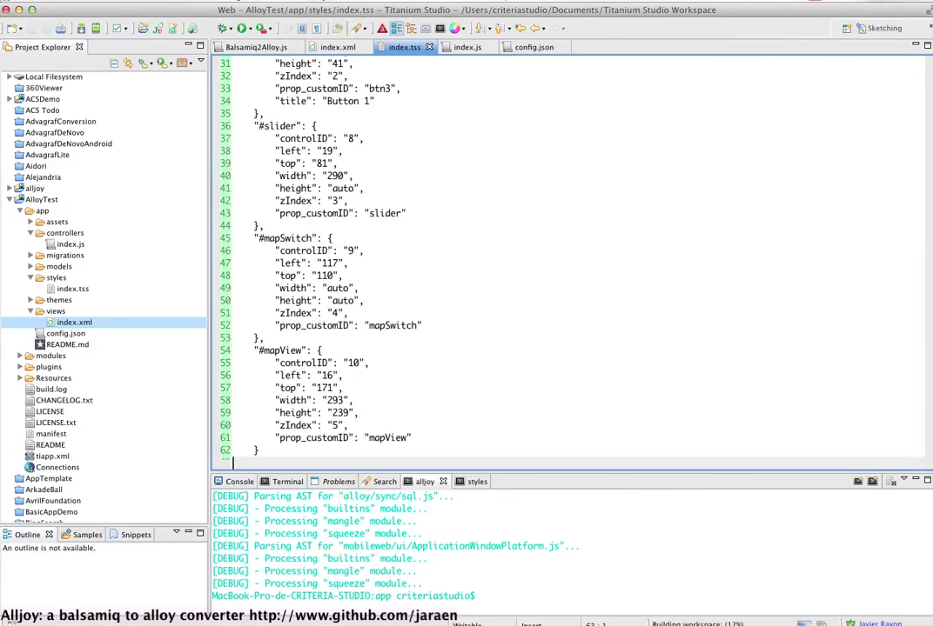
key(super+Tab)
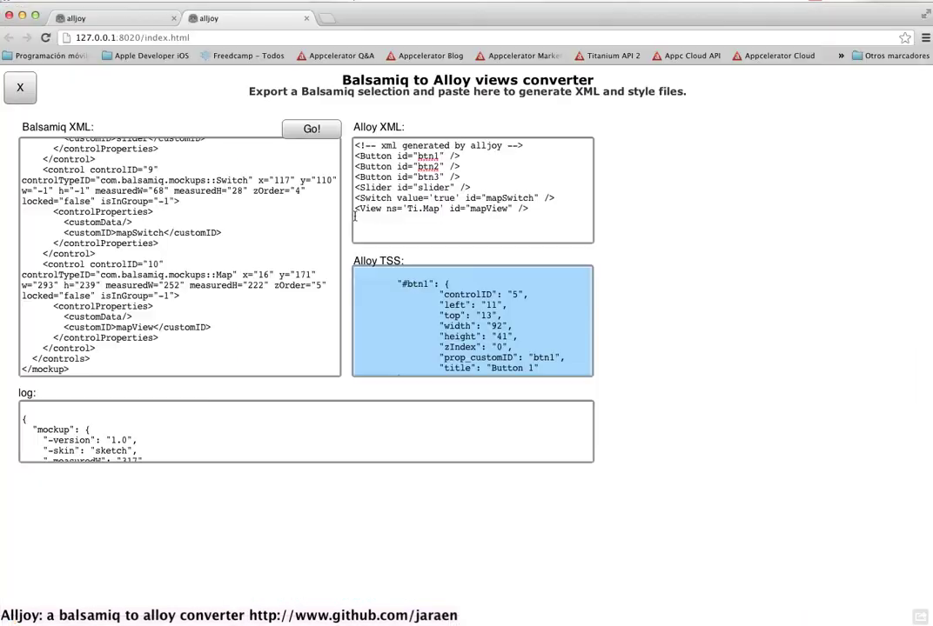
key(super+Tab)
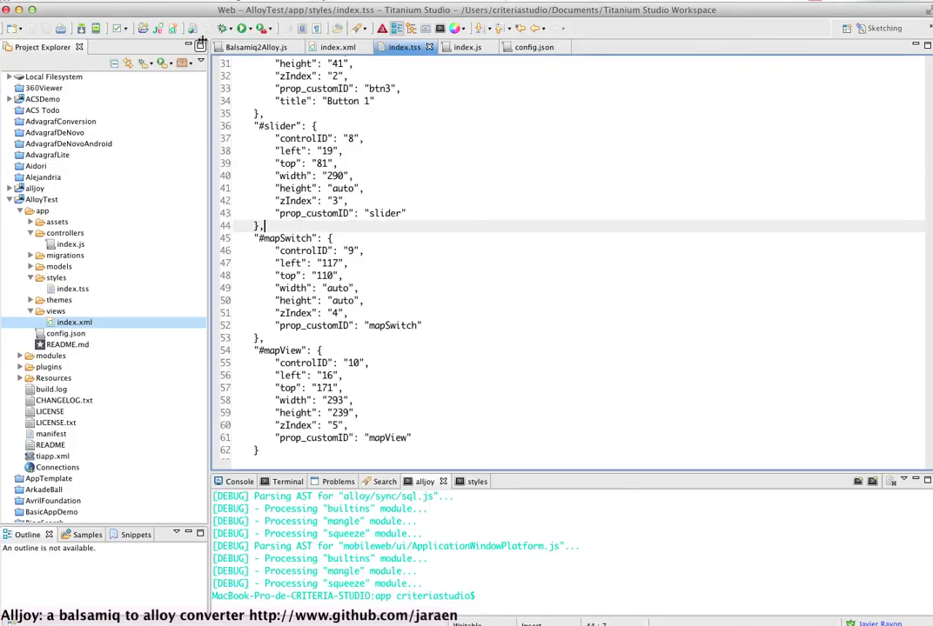
- Launch AlloyTest in the iPhone Simulator from Titanium Studio's Run targets
click(166, 63)
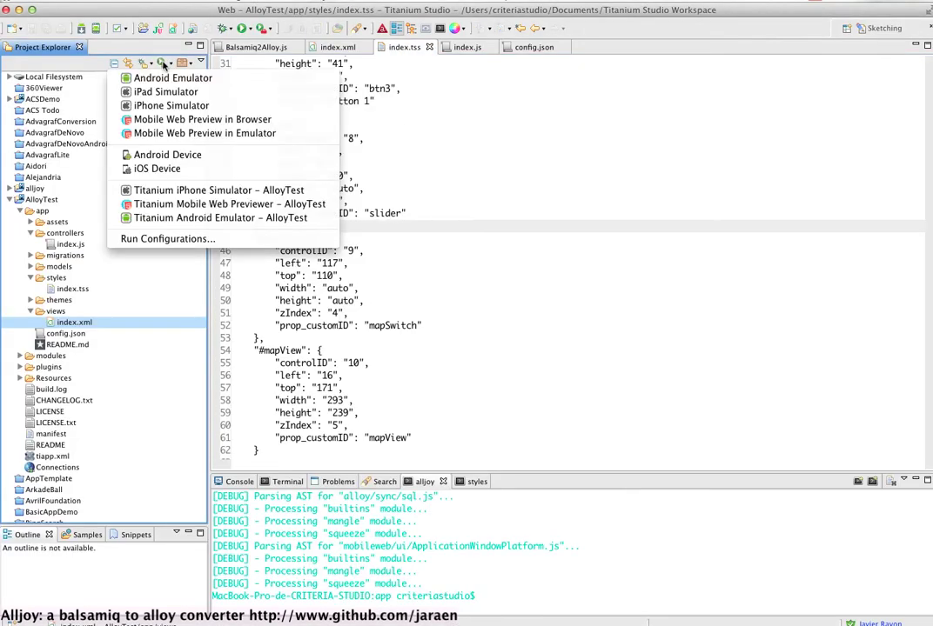
click(174, 107)
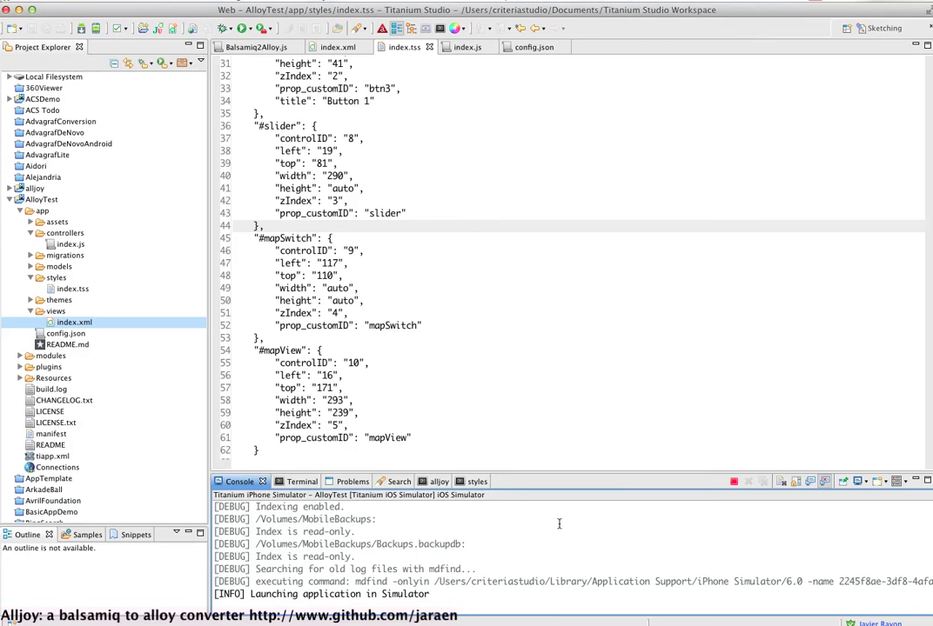
scroll(336, 223, up, 8)
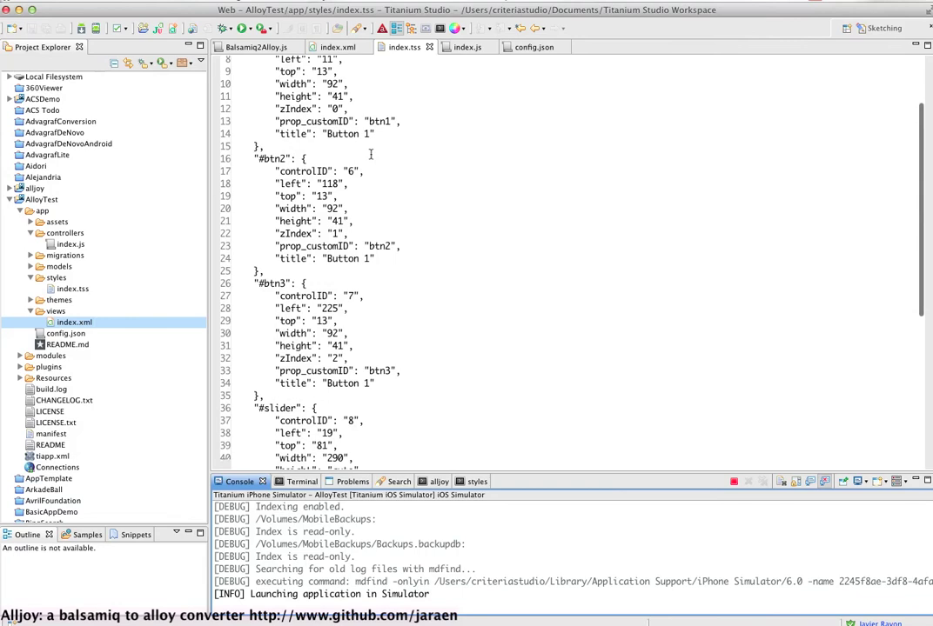
scroll(313, 132, up, 2)
- Back in the editor, scroll down and highlight the btn3 custom id line
click(313, 132)
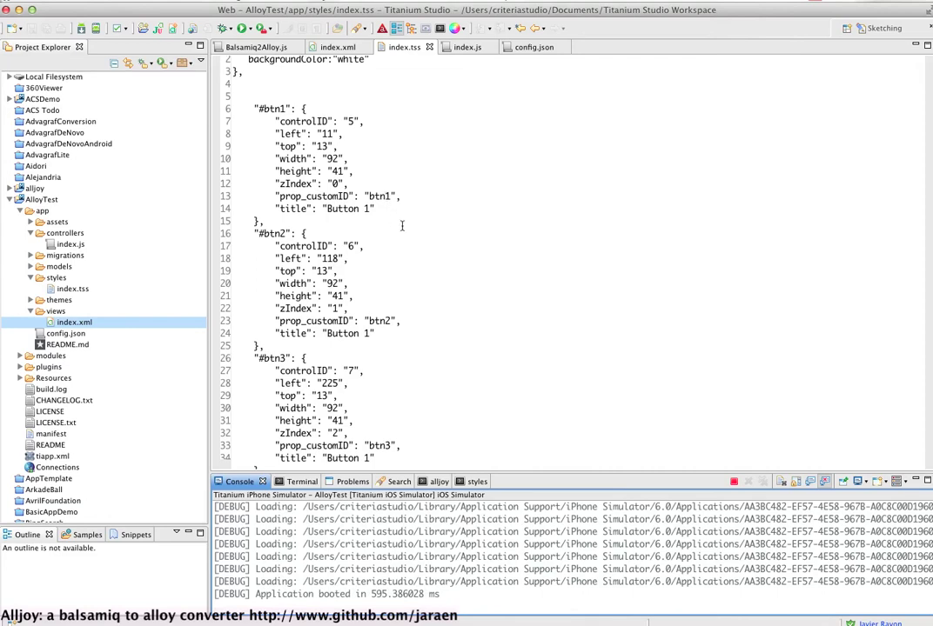
scroll(399, 244, down, 3)
scroll(399, 243, down, 4)
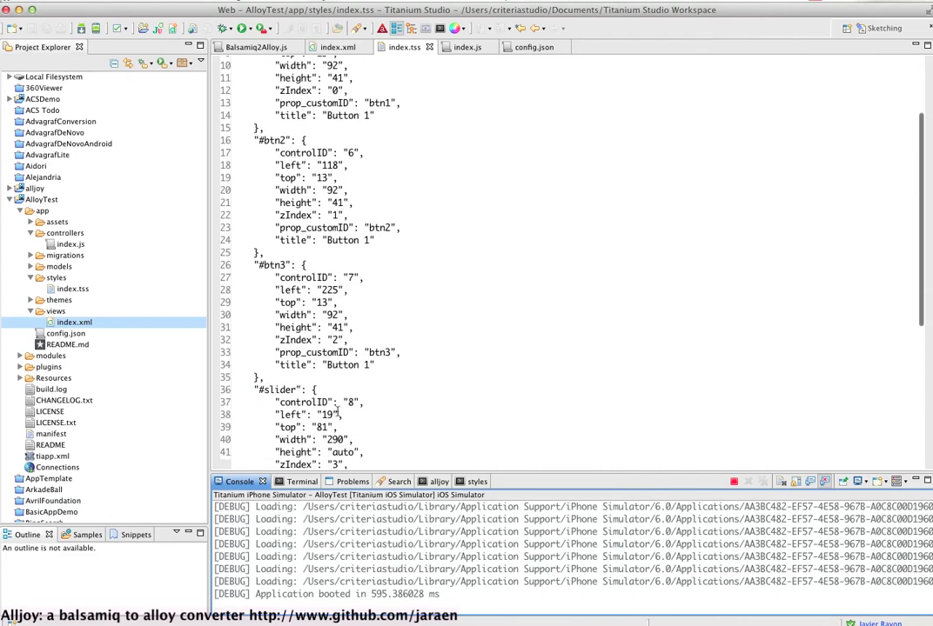
drag(272, 353, 408, 353)
click(411, 352)
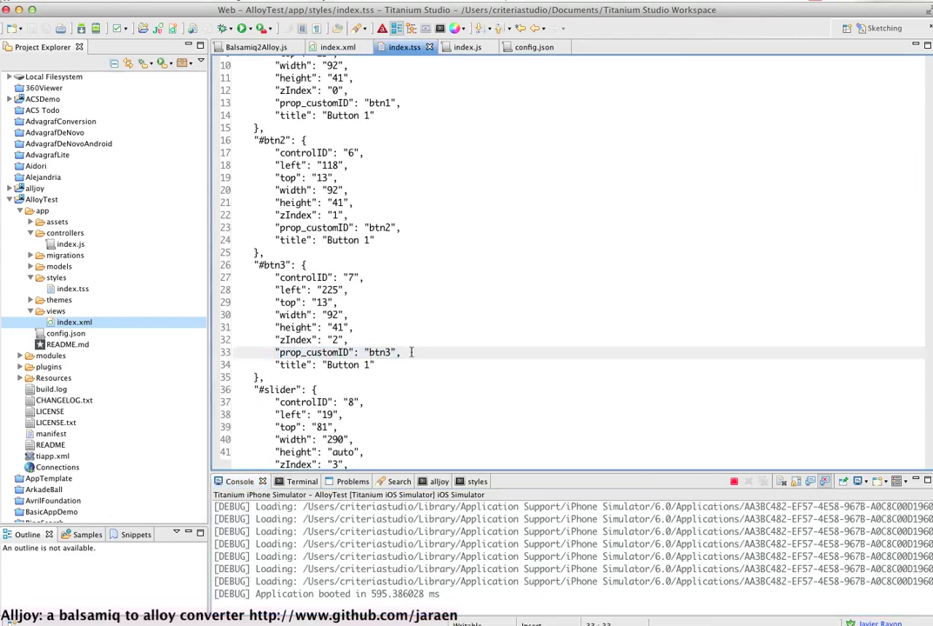
scroll(411, 352, down, 6)
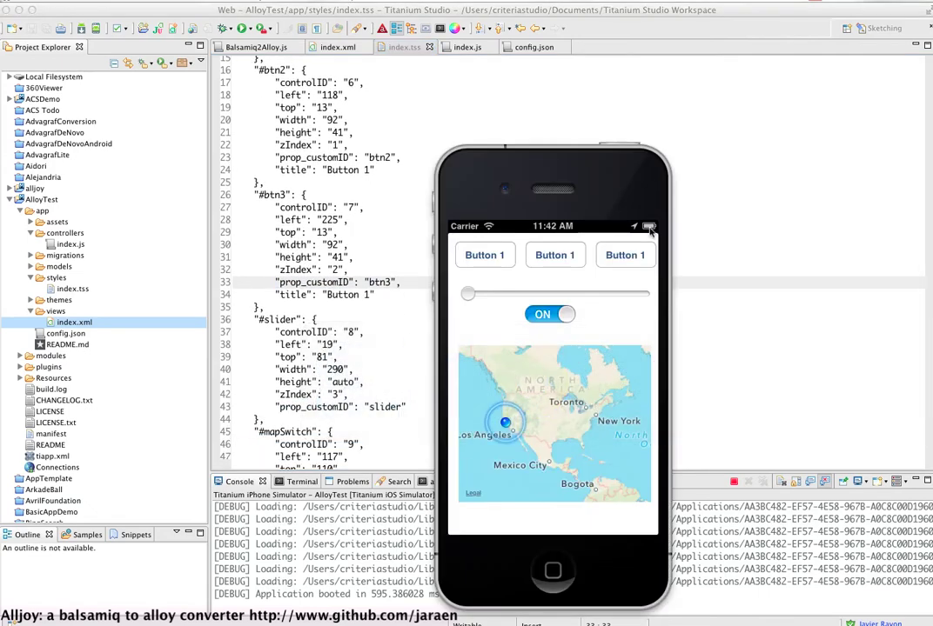
- Press the app's second and third buttons and slide the slider two-thirds along
drag(575, 171, 506, 117)
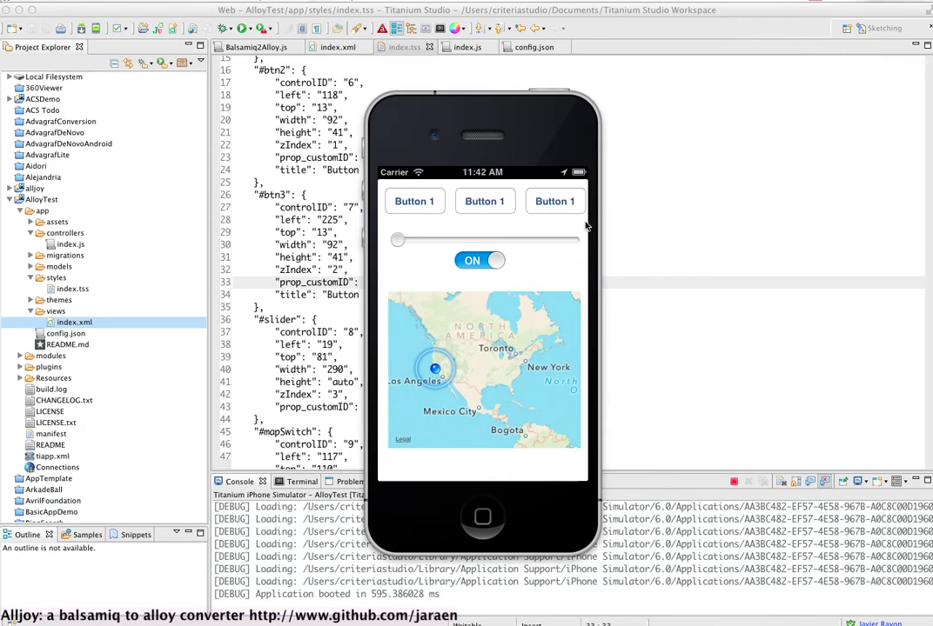
click(487, 202)
click(552, 202)
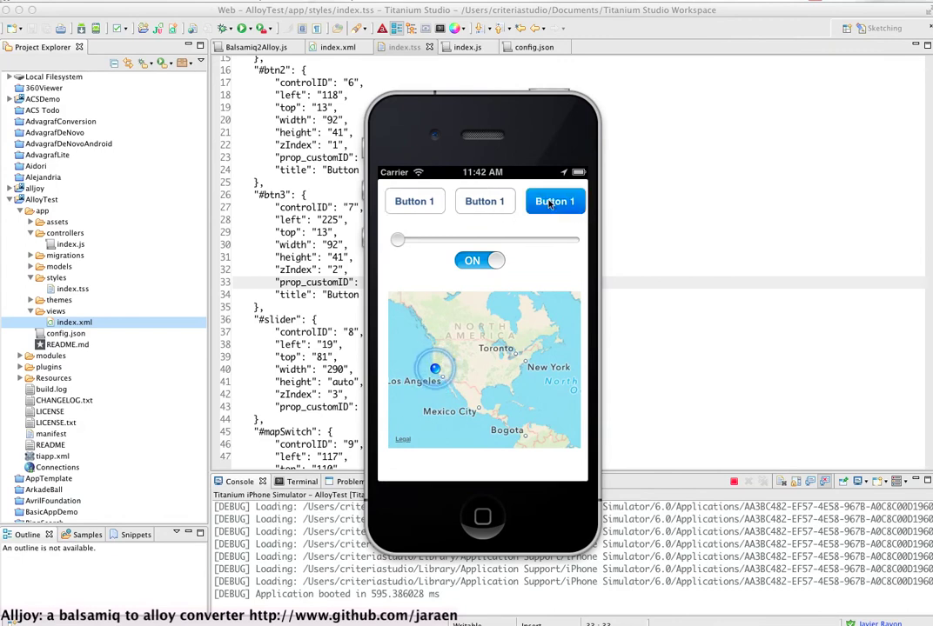
drag(397, 243, 517, 241)
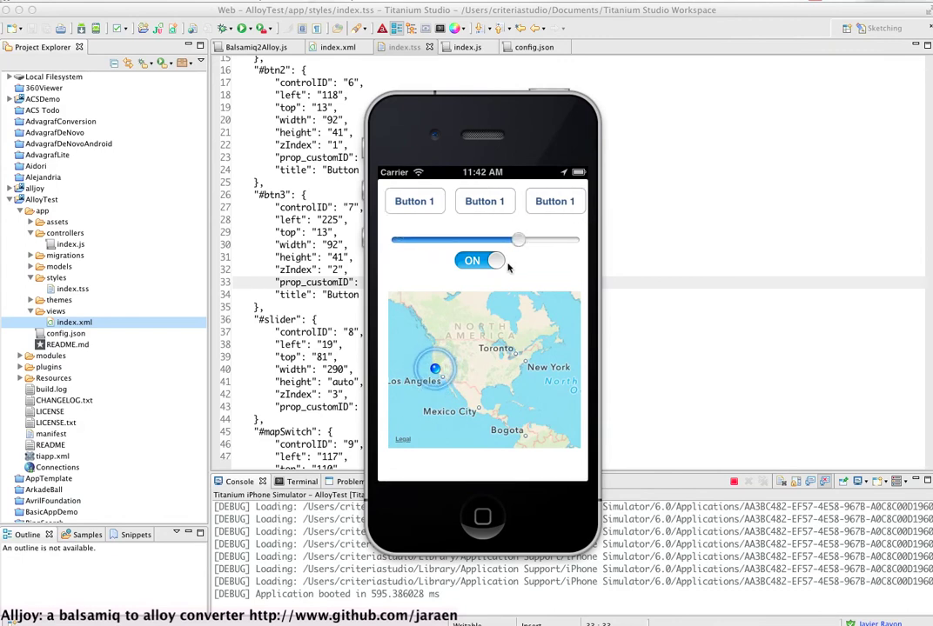
- Toggle the map switch off and on, pan the map, then return to Titanium Studio
click(493, 262)
click(493, 262)
drag(542, 405, 560, 384)
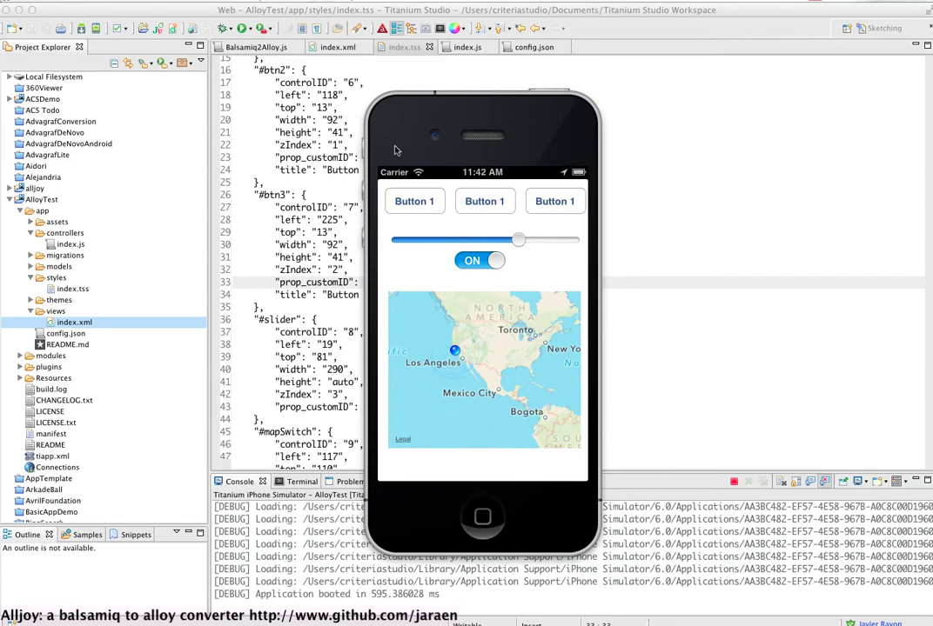
click(335, 145)
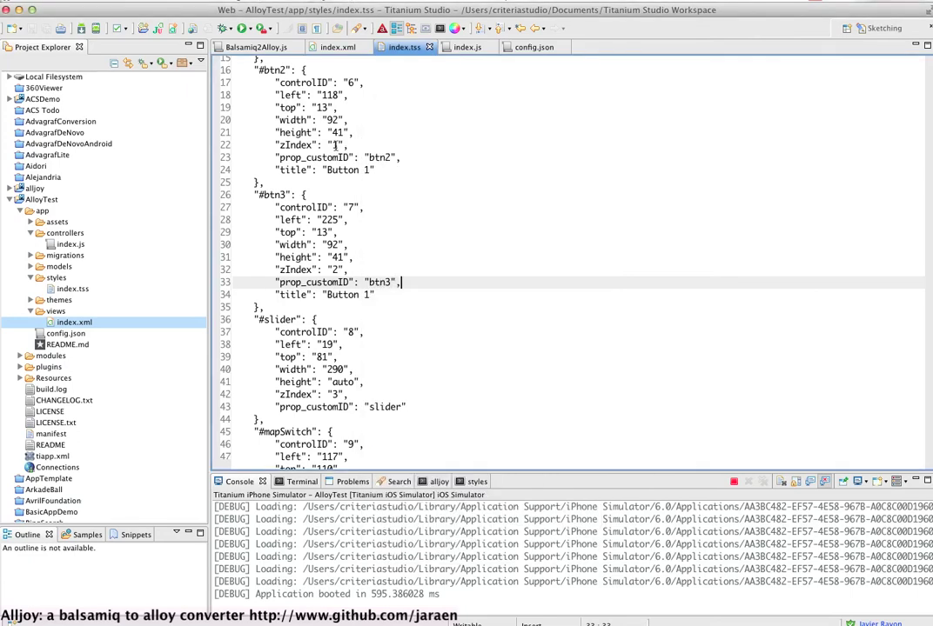
- Set the theme to 'blue' in config.json and rerun AlloyTest in the iPhone Simulator
click(526, 49)
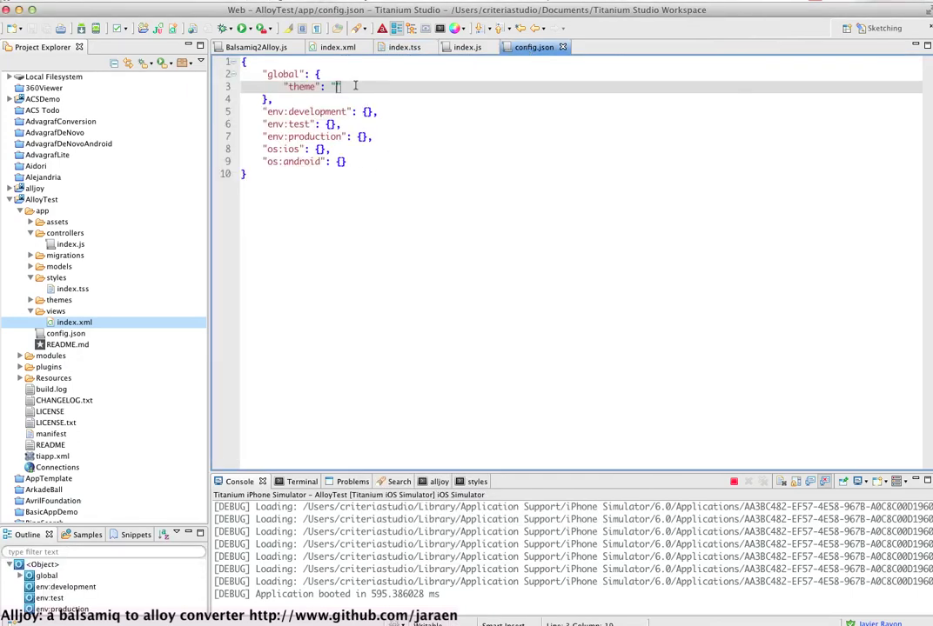
text(blue)
click(165, 65)
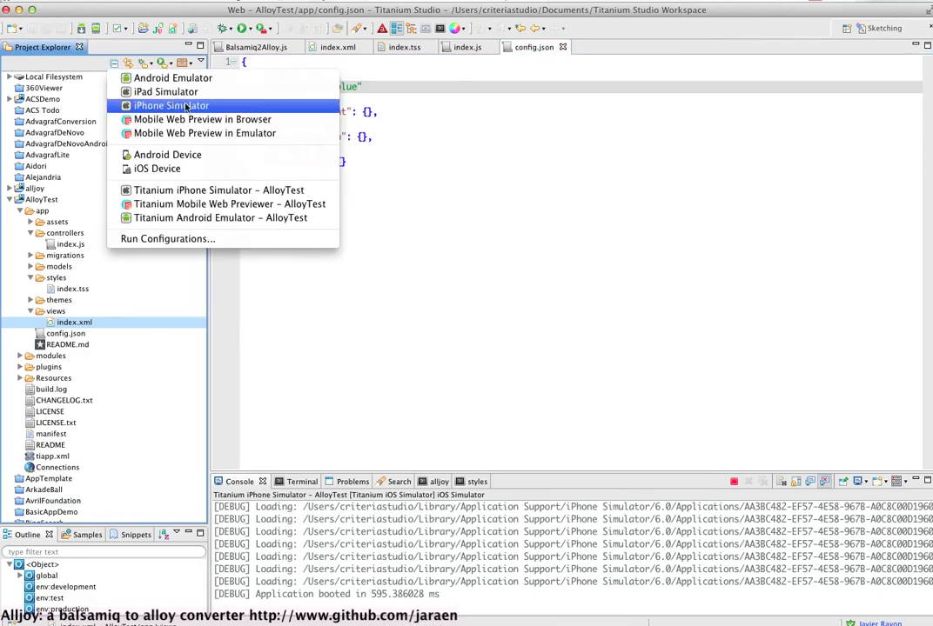
click(185, 106)
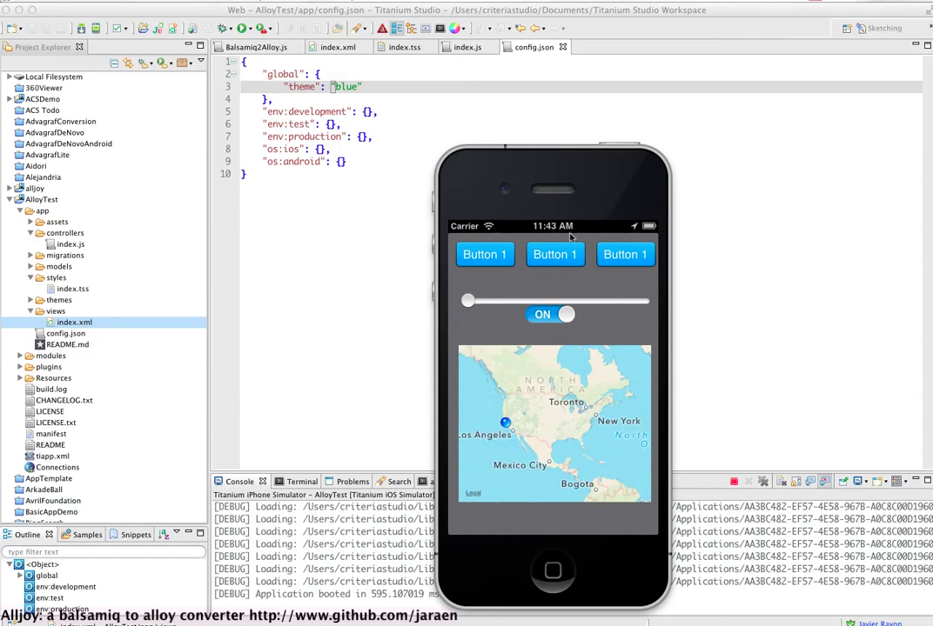
drag(602, 211, 816, 168)
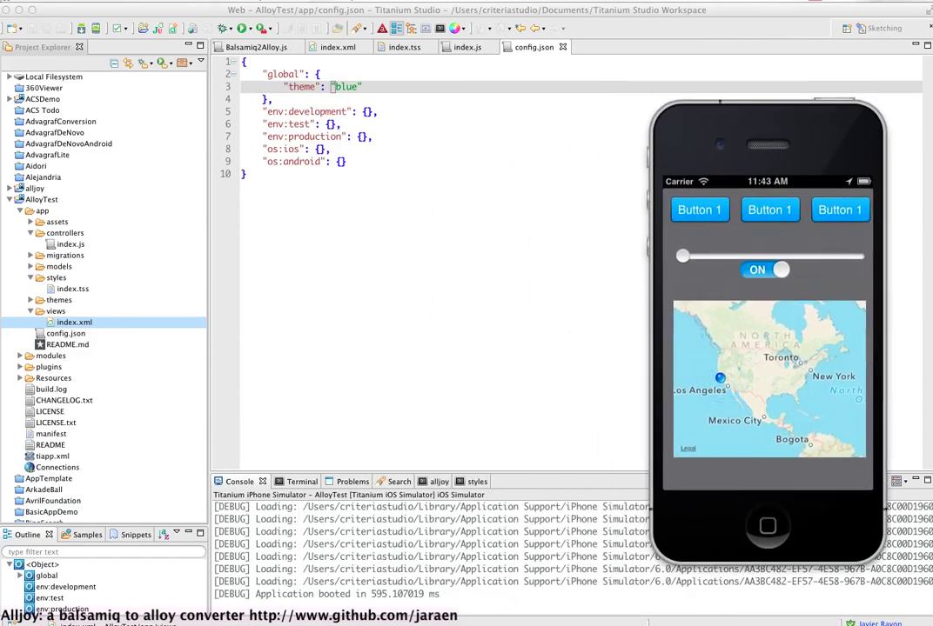
- Open Balsamiq2Alloy.js and walk through its Button, List, Label and TextArea mappings, comparing against the mockup
click(406, 213)
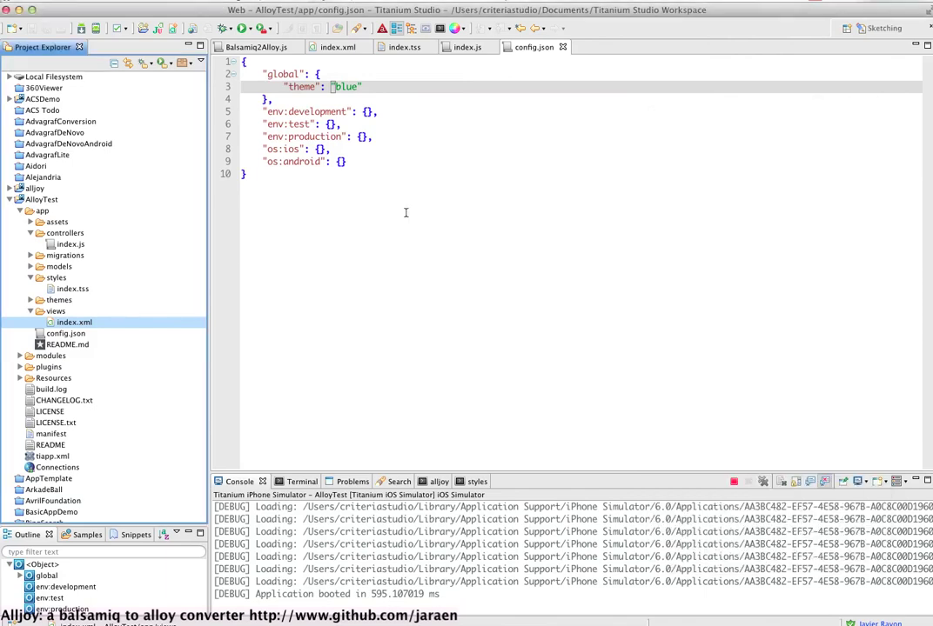
click(268, 48)
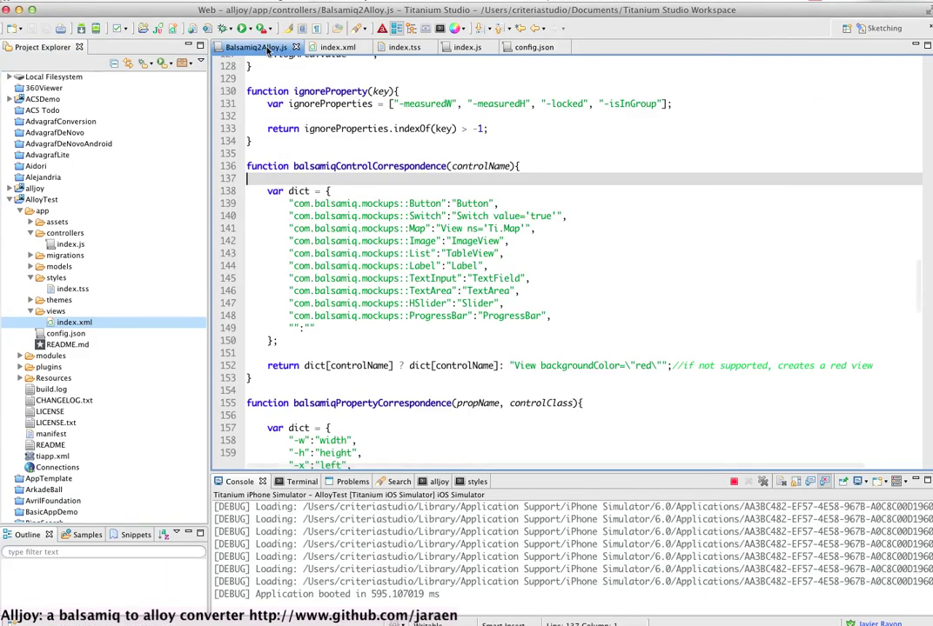
click(415, 202)
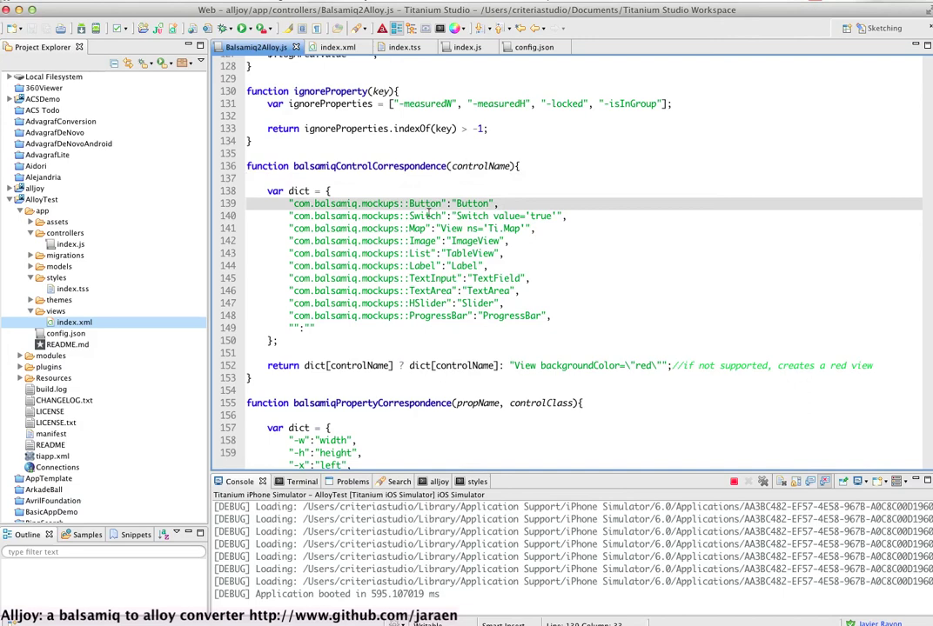
click(425, 253)
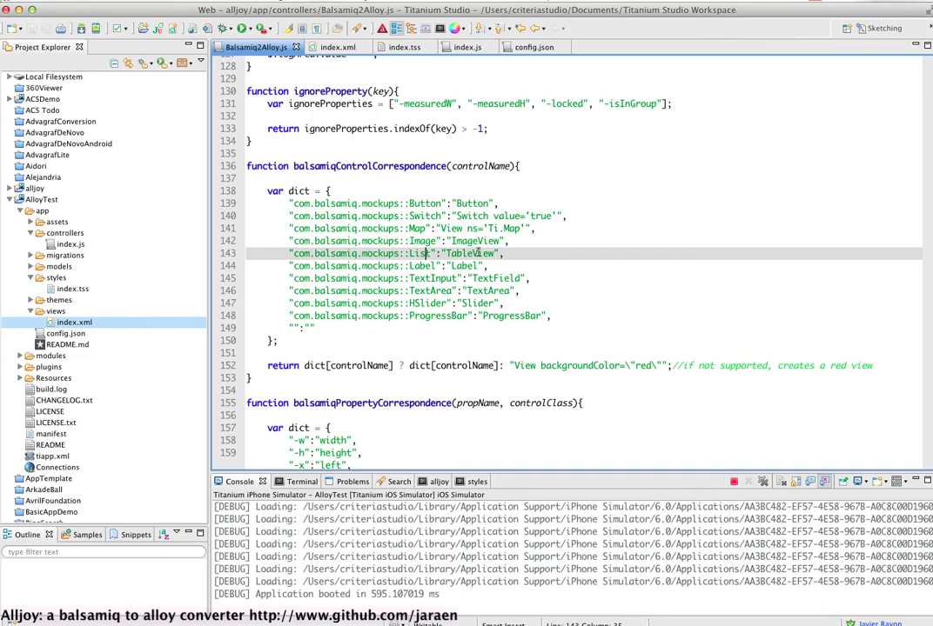
click(470, 266)
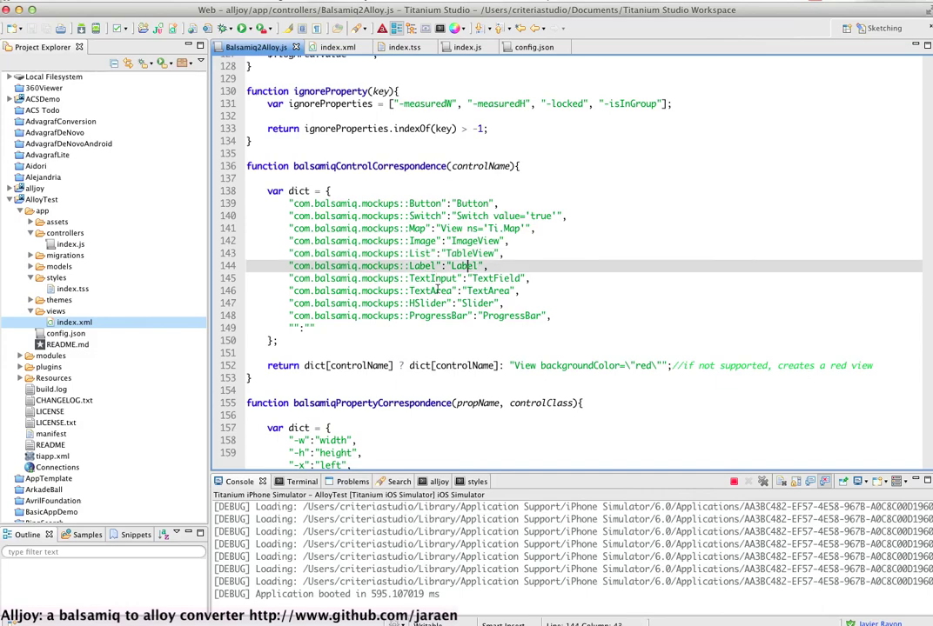
click(472, 291)
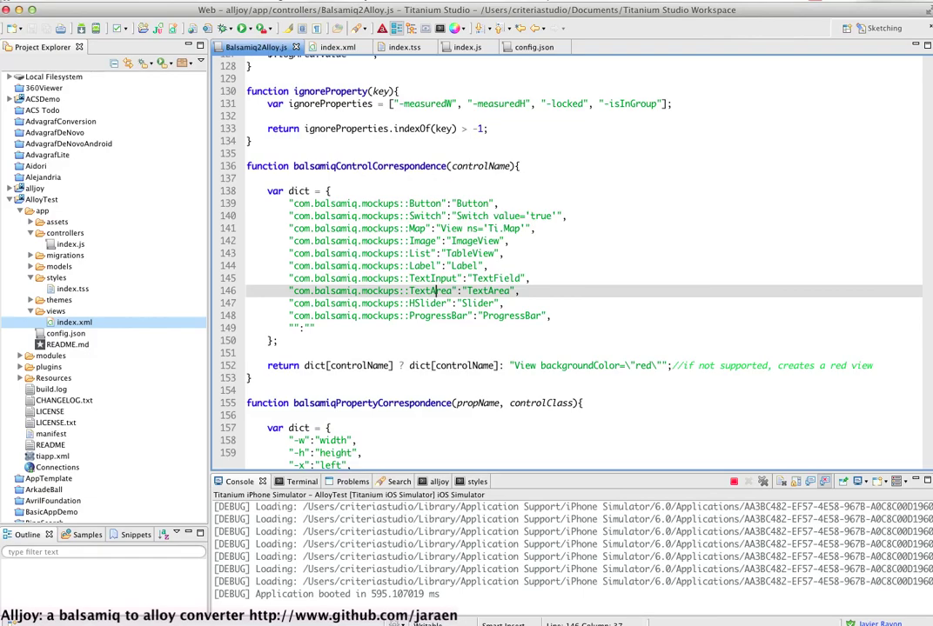
key(super+Tab)
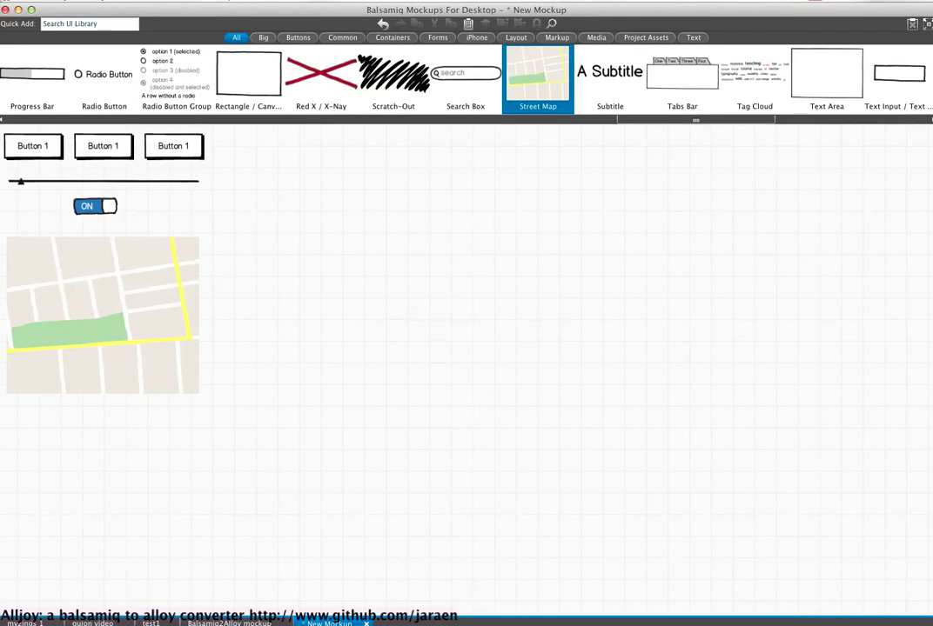
key(super+Tab)
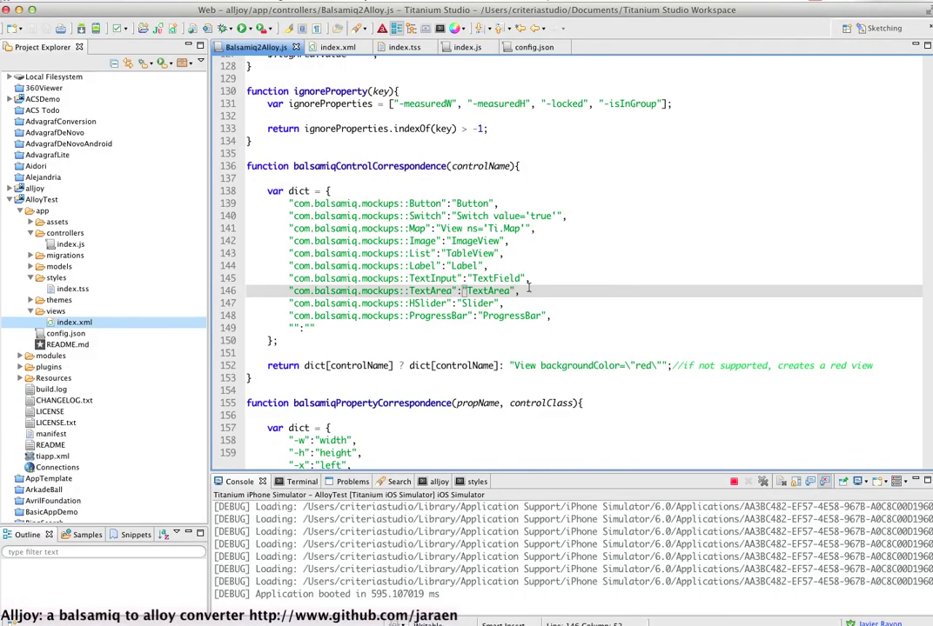